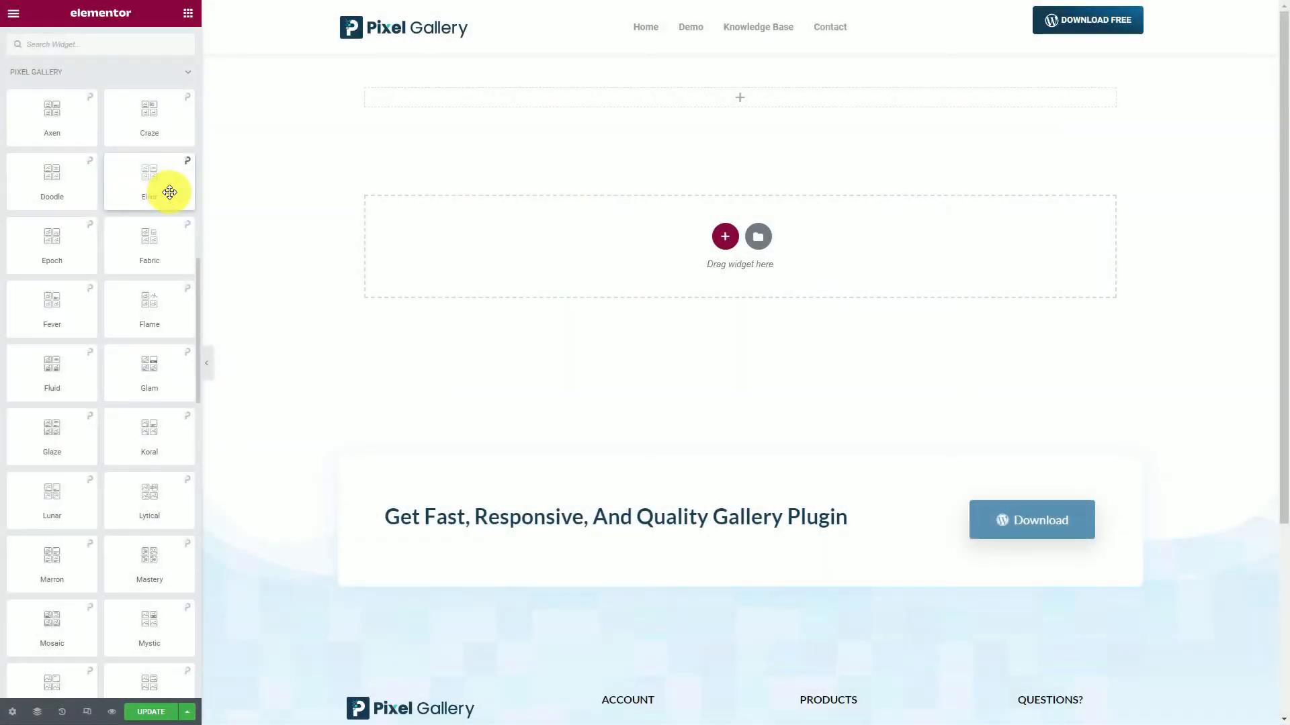
# Add the Elixir gallery widget to the empty upper section and set its row gap and column gap to 0
pyautogui.moveTo(170, 193); pyautogui.dragTo(782, 96)
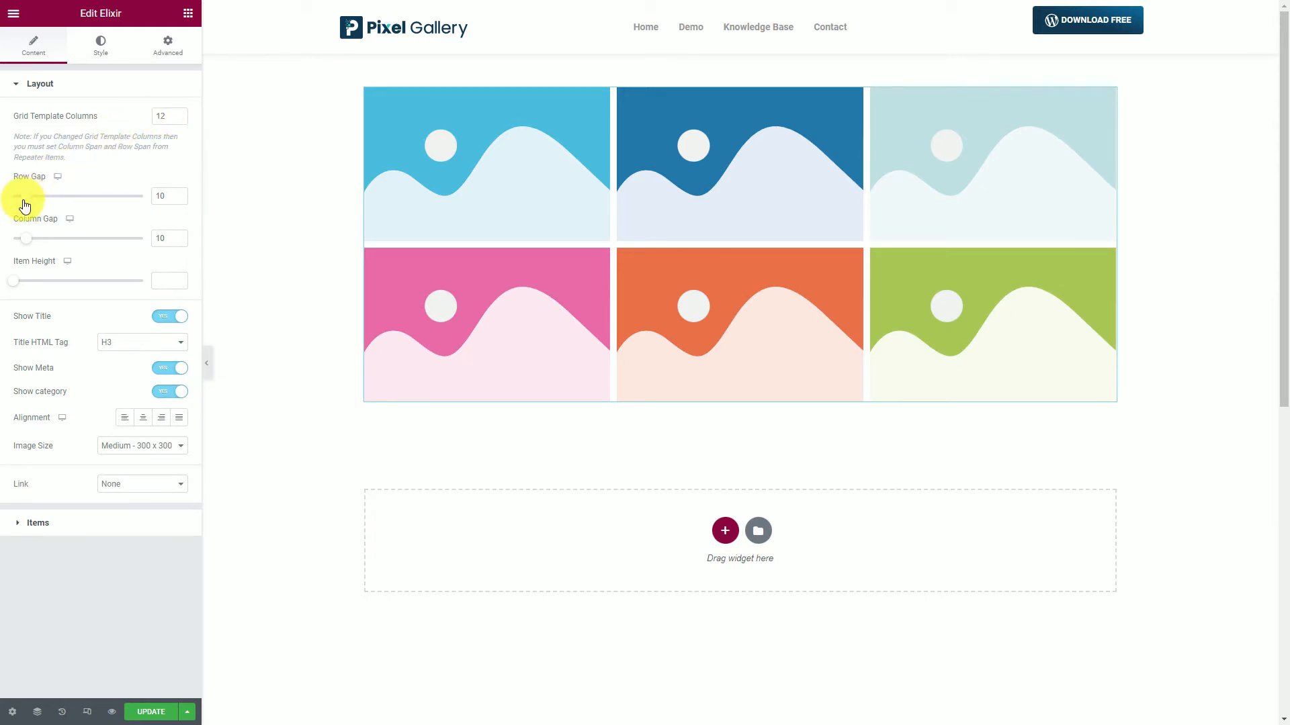
pyautogui.moveTo(24, 203); pyautogui.dragTo(2, 205)
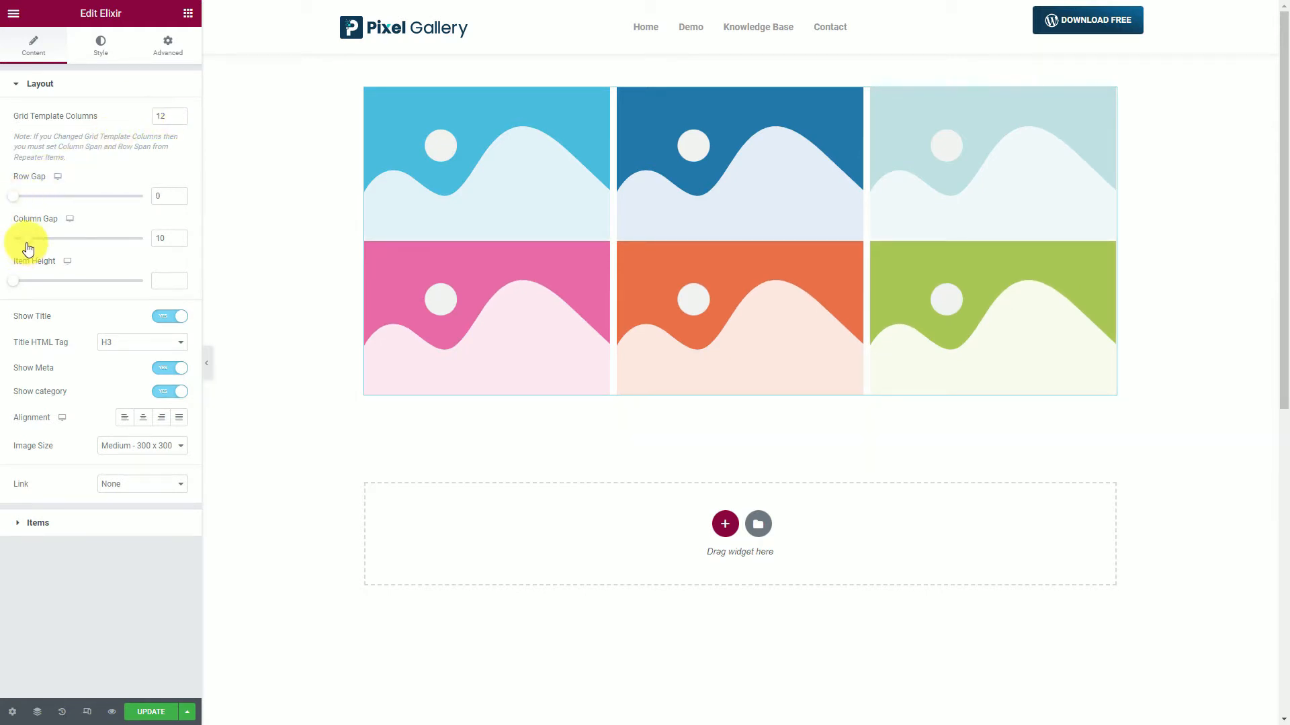
pyautogui.moveTo(28, 249); pyautogui.dragTo(2, 250)
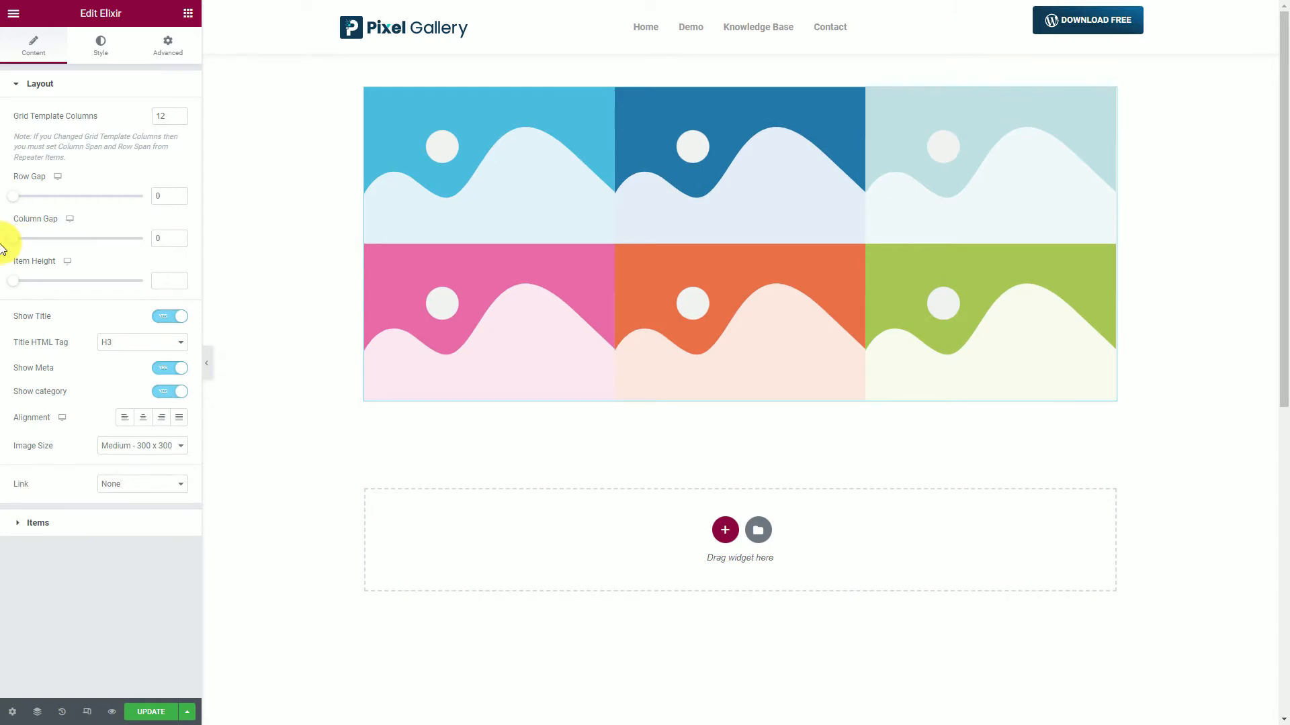
pyautogui.moveTo(16, 285); pyautogui.dragTo(44, 281)
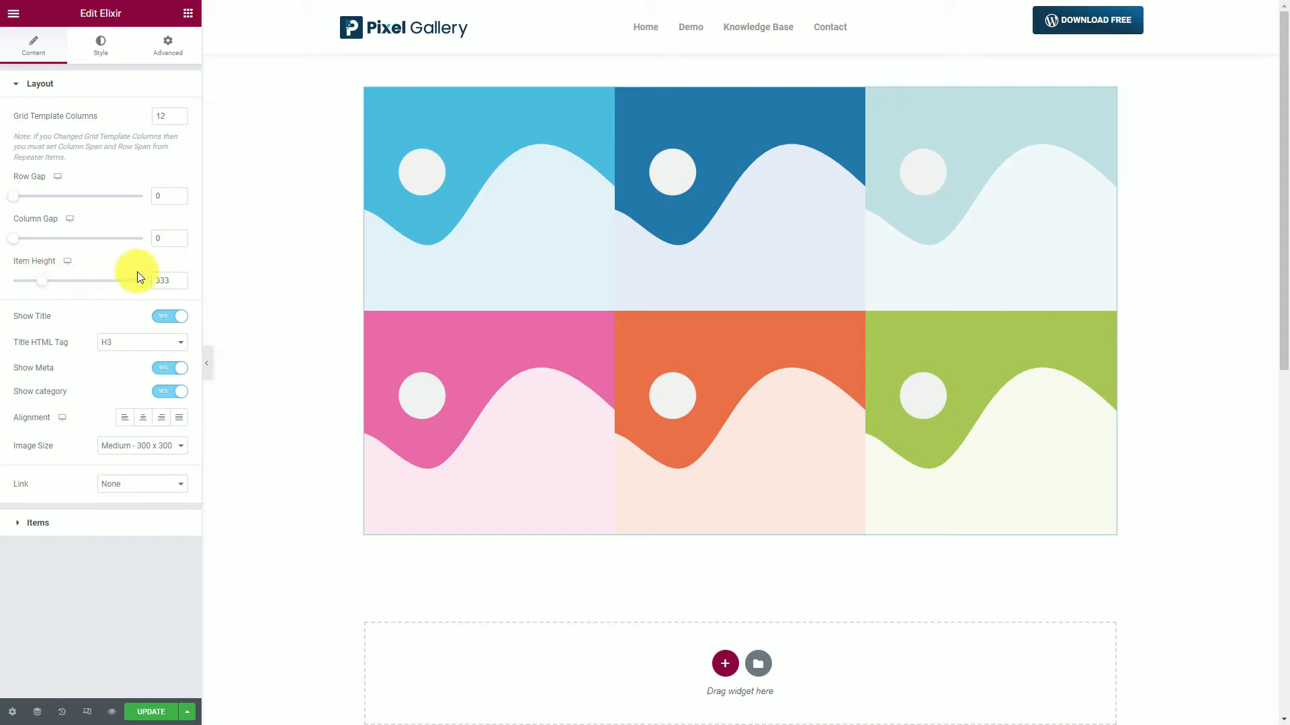
pyautogui.doubleClick(171, 278)
pyautogui.press('BackSpace')
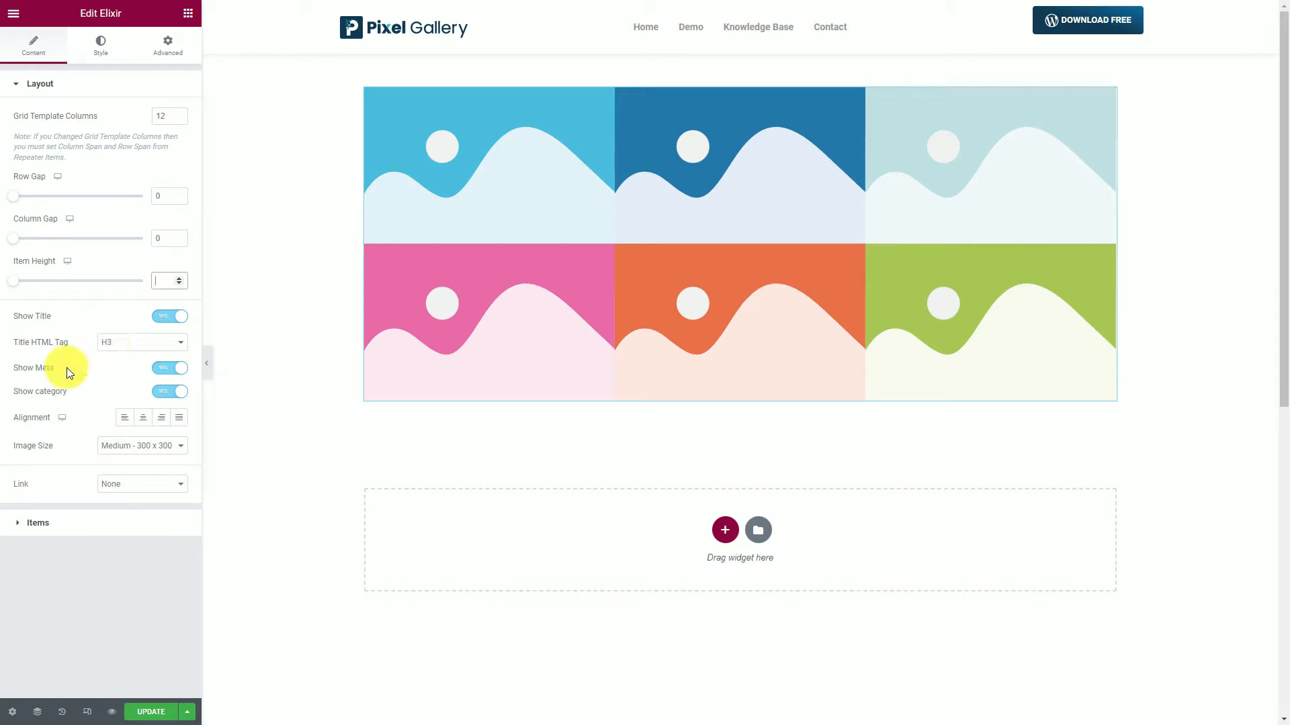
# Set the gallery's image size to Medium Large - 768 x 0
pyautogui.click(169, 371)
pyautogui.click(146, 454)
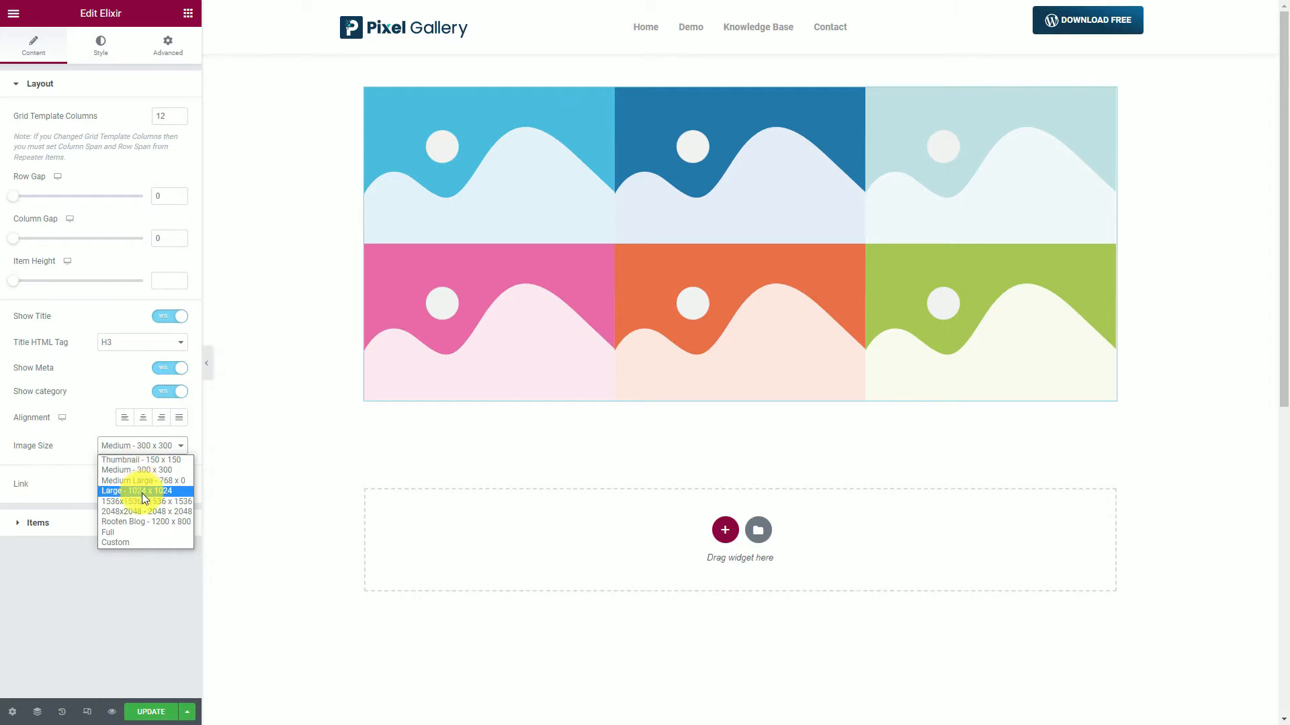
pyautogui.click(148, 484)
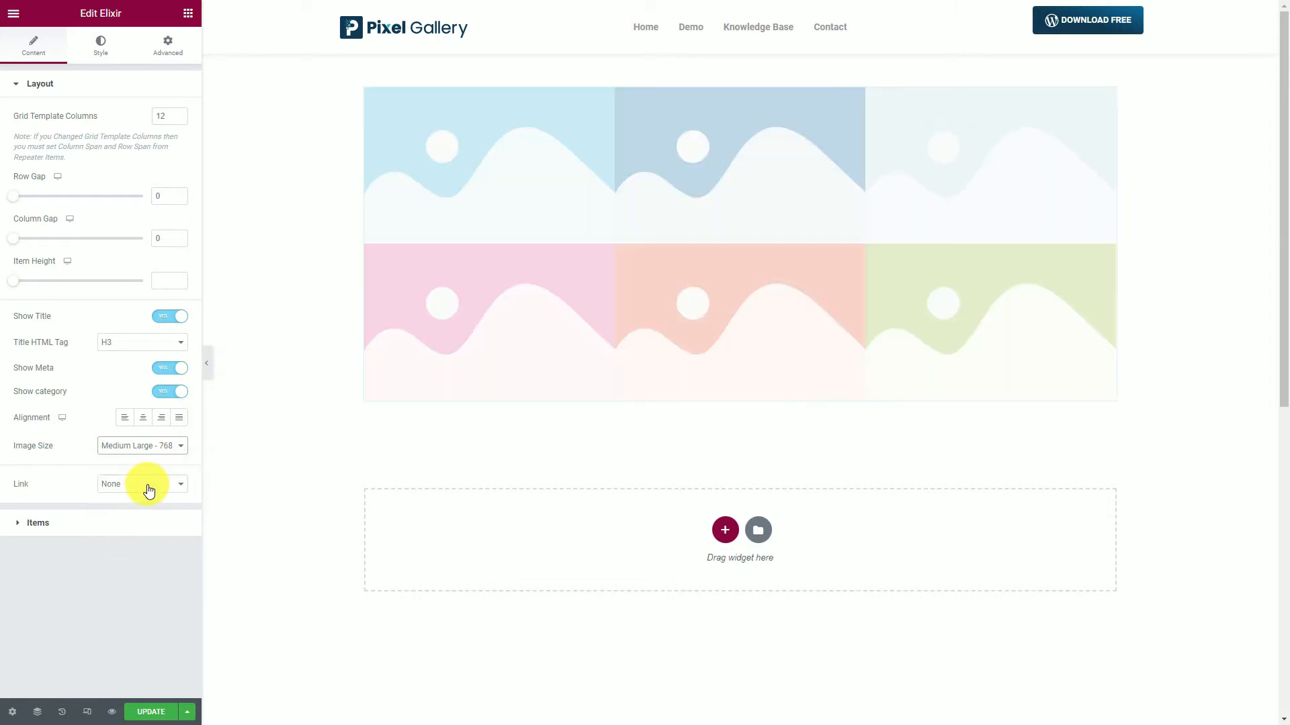
pyautogui.click(142, 493)
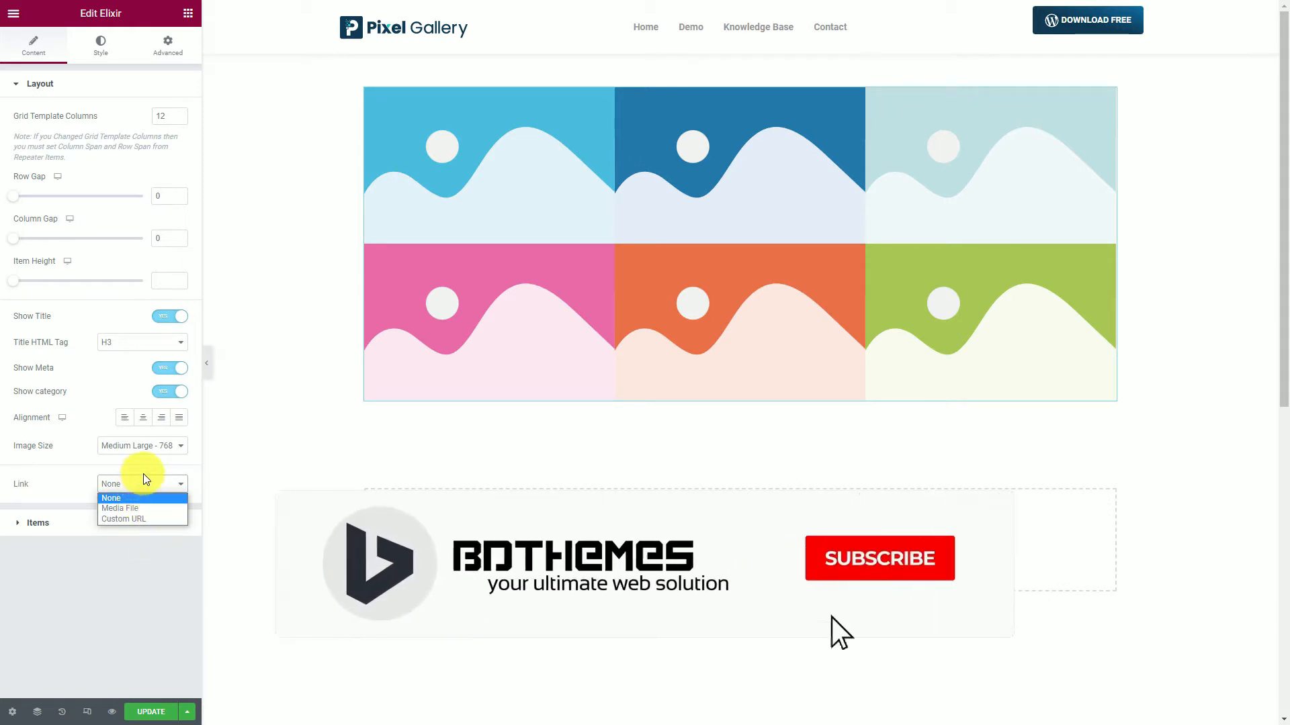
pyautogui.click(163, 470)
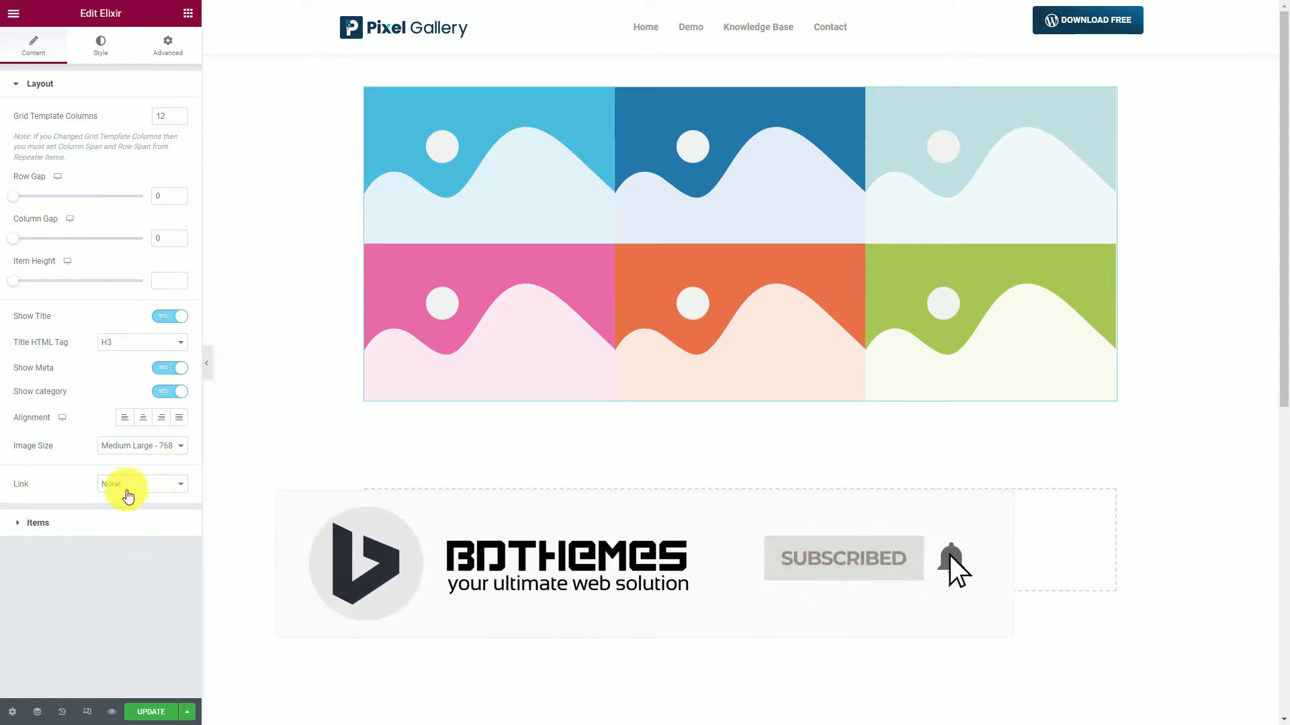
# Delete the last of the six gallery items
pyautogui.click(96, 528)
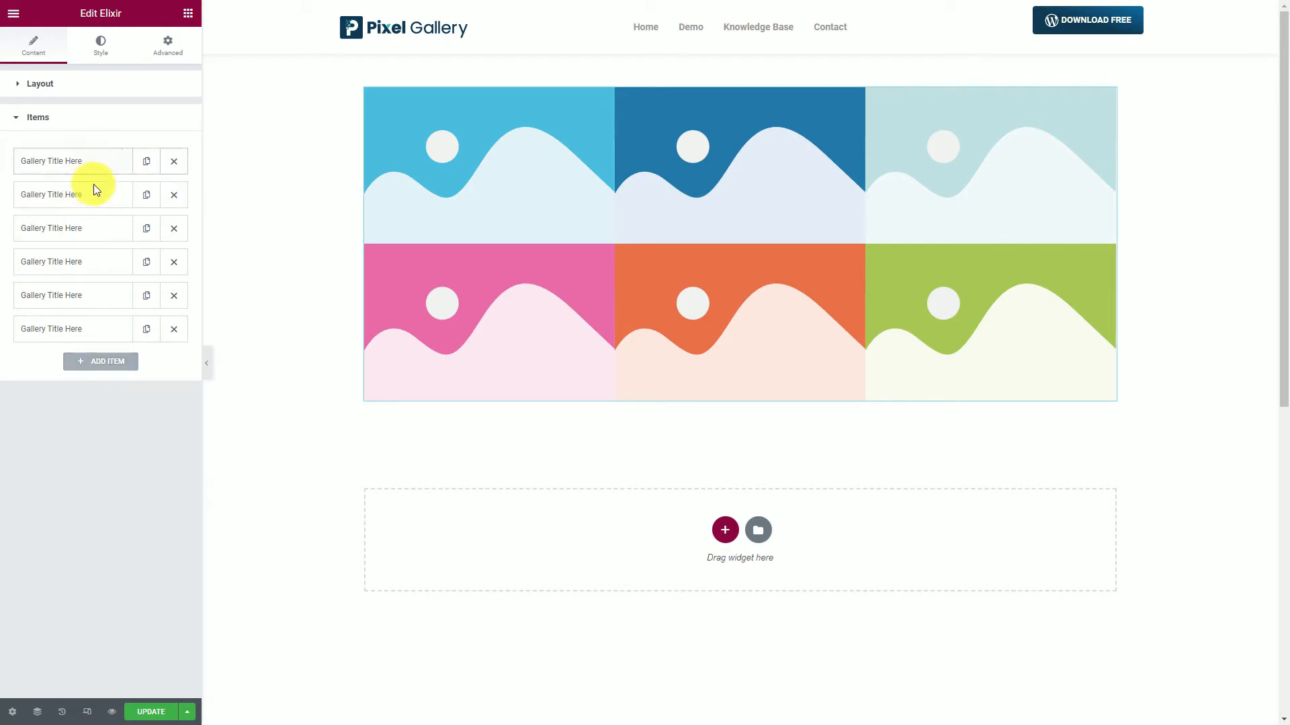
pyautogui.click(174, 329)
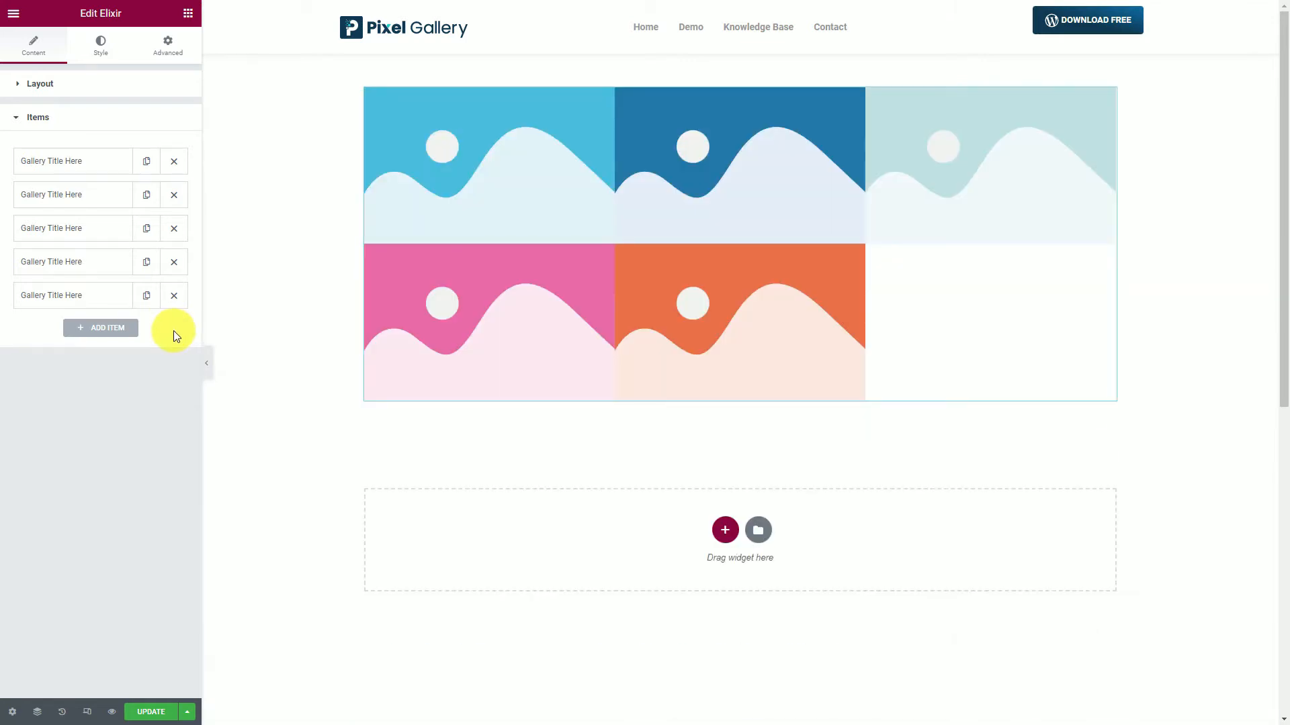
# Replace the first gallery item's image with the media library photo of the sprinter with a running blade
pyautogui.click(86, 168)
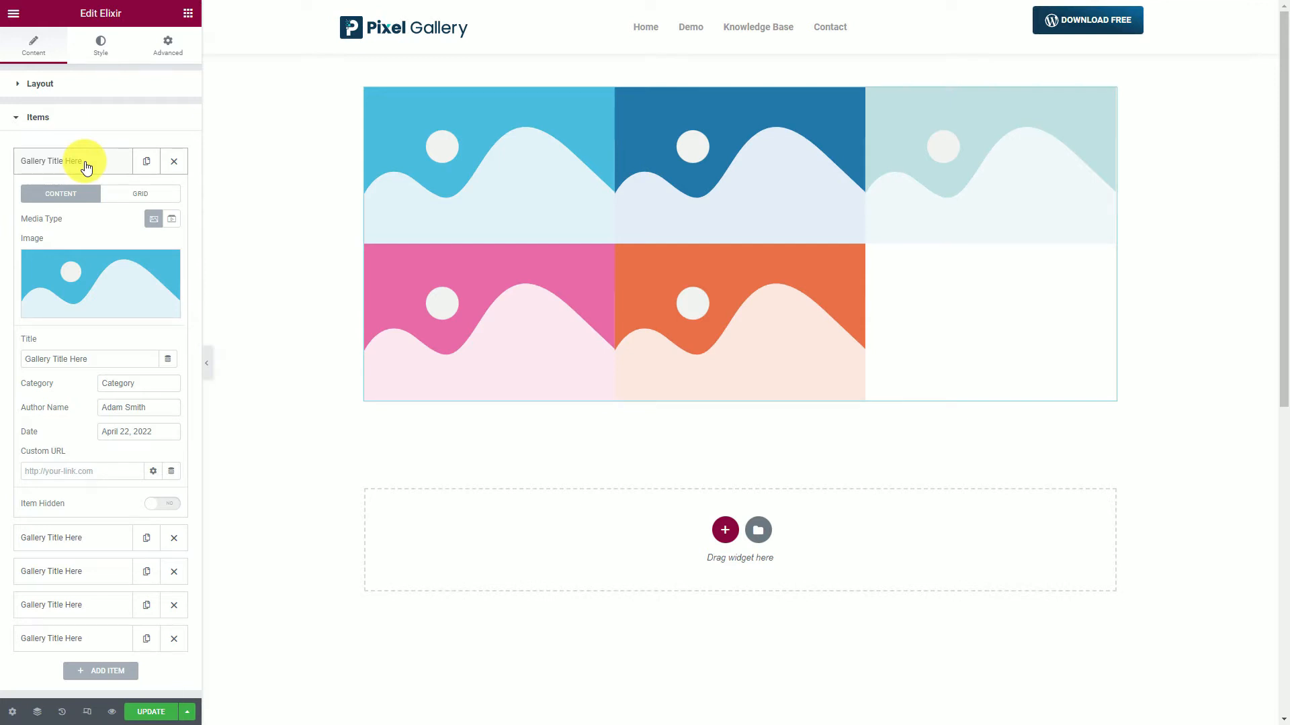
pyautogui.moveTo(68, 278)
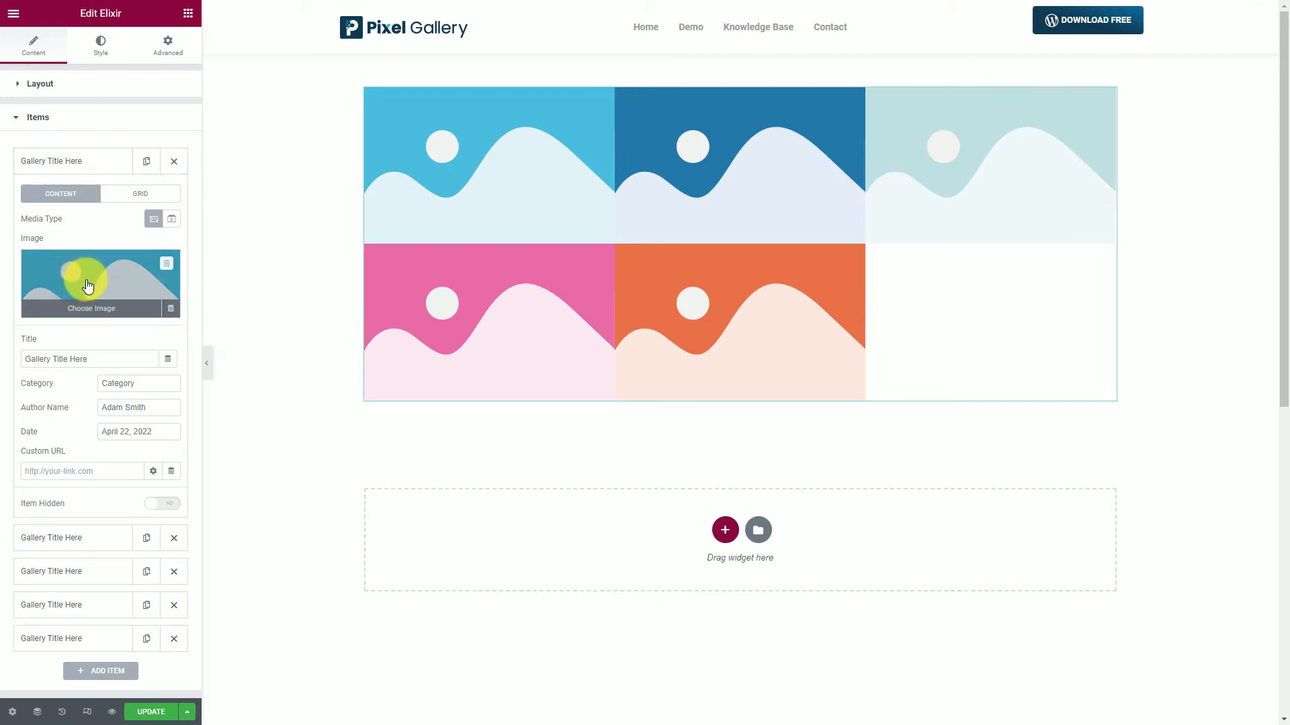
pyautogui.click(88, 286)
pyautogui.scroll(-10, 671, 426)
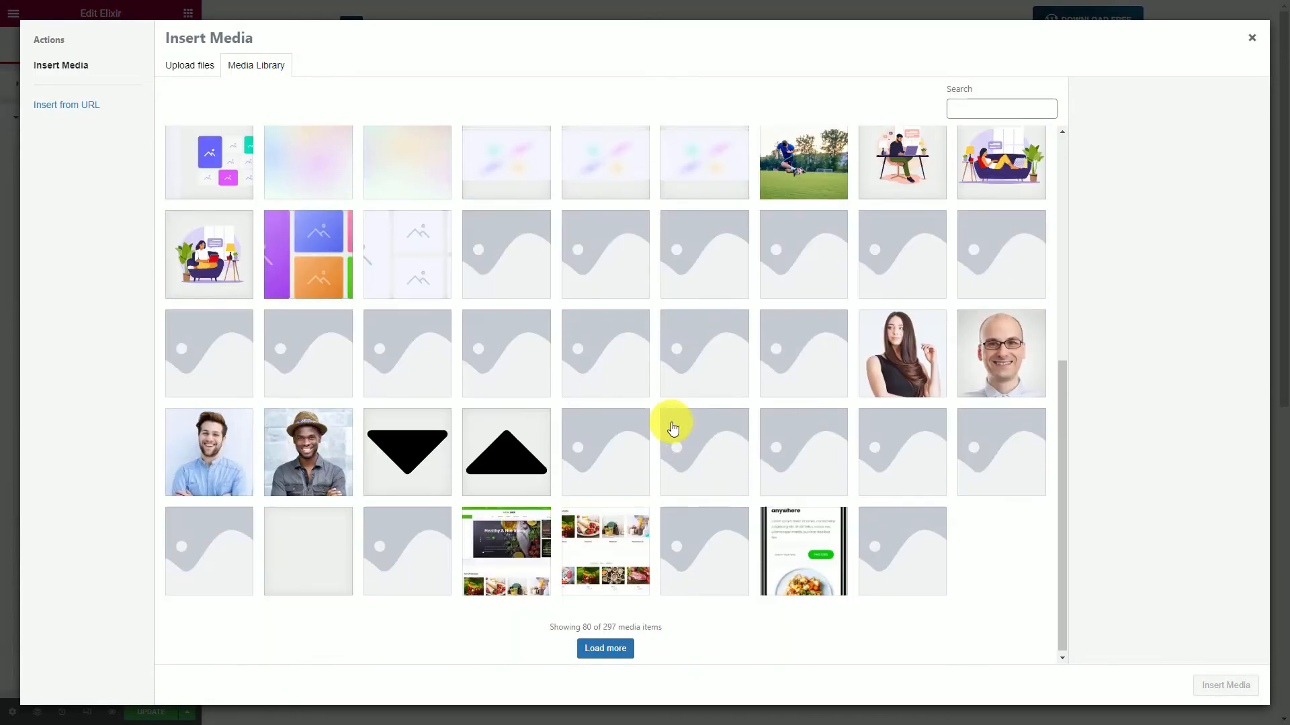
pyautogui.click(604, 646)
pyautogui.scroll(-10, 806, 484)
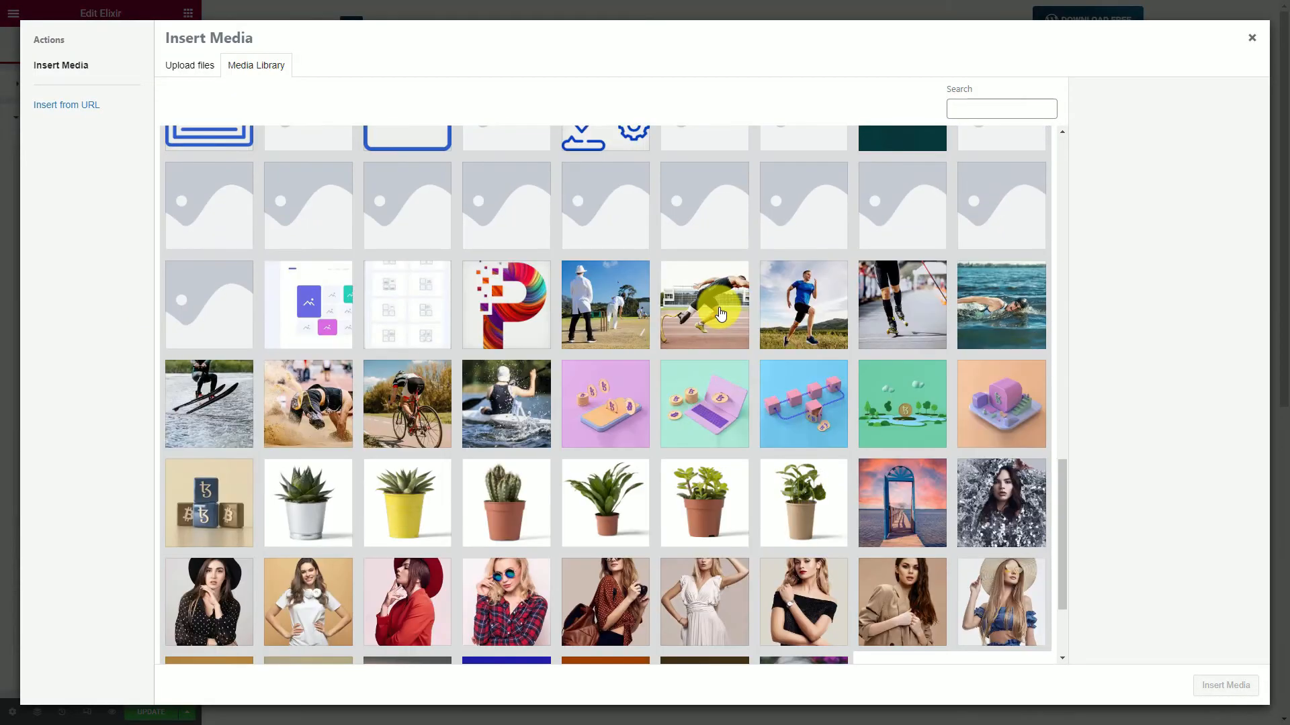
pyautogui.click(706, 306)
pyautogui.click(1220, 689)
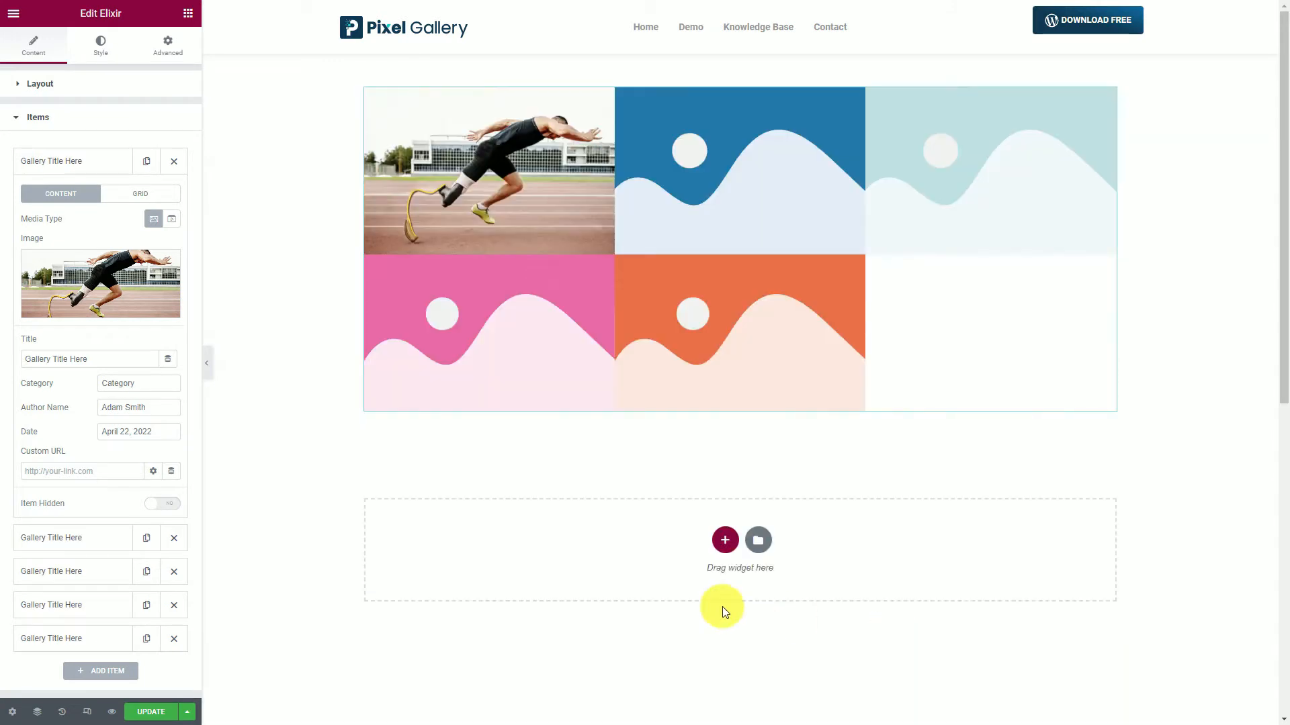
# Change the first gallery item's title to "Start Disabled"
pyautogui.moveTo(94, 359); pyautogui.dragTo(43, 357)
pyautogui.write('Start Disabled')
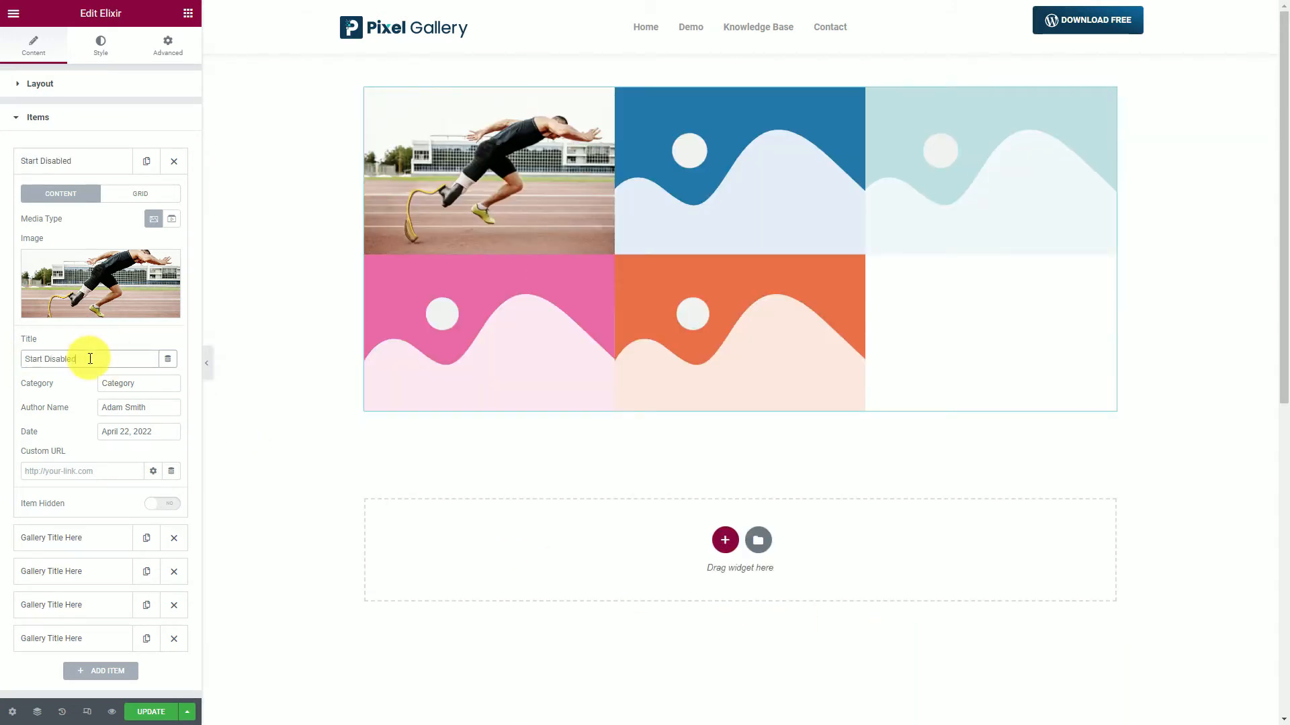
pyautogui.press('Tab')
pyautogui.press('Tab')
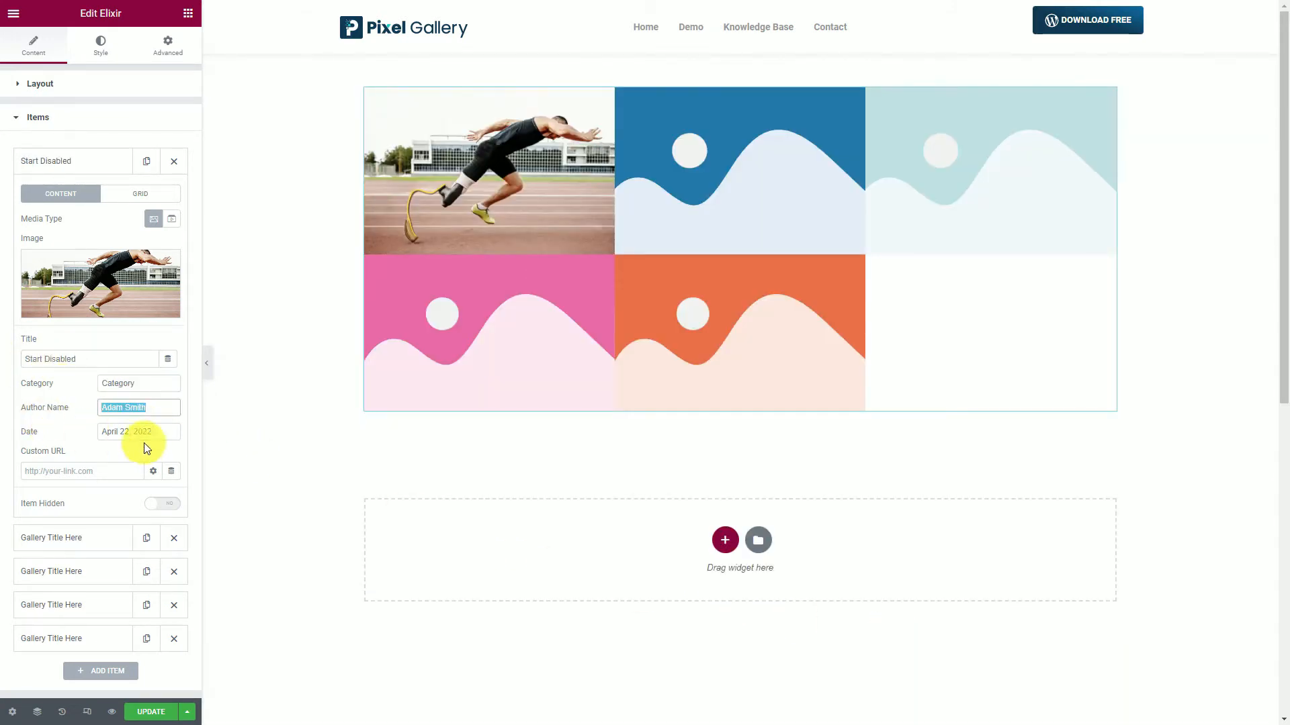
pyautogui.press('Tab')
pyautogui.click(110, 470)
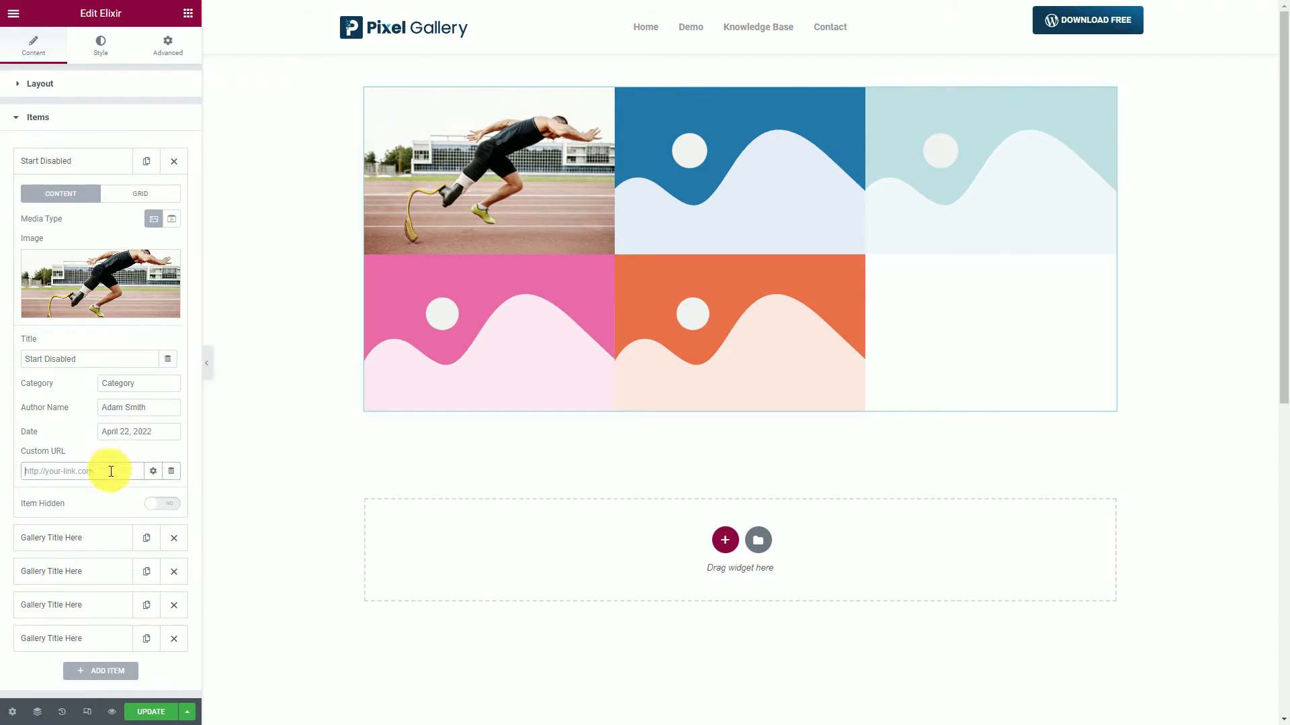
# Set the column span of the "Start Disabled" item to 8 in its grid settings
pyautogui.click(149, 200)
pyautogui.click(135, 221)
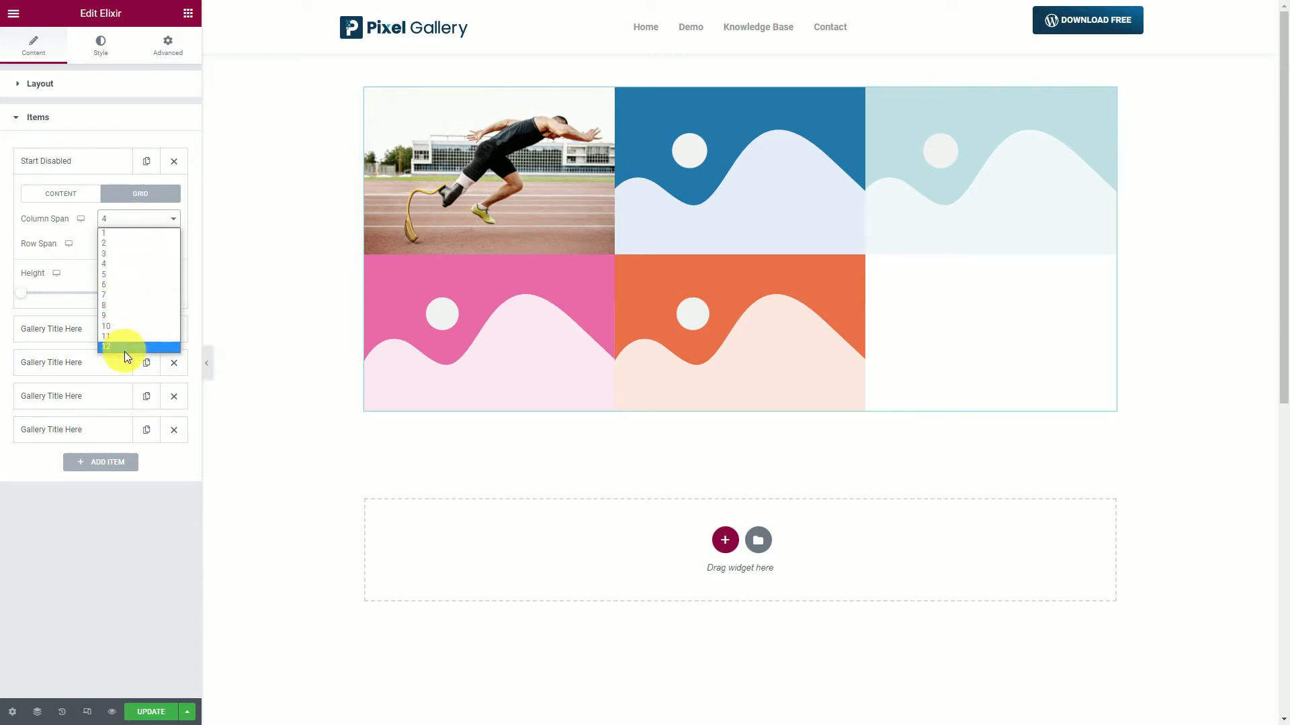
pyautogui.click(131, 308)
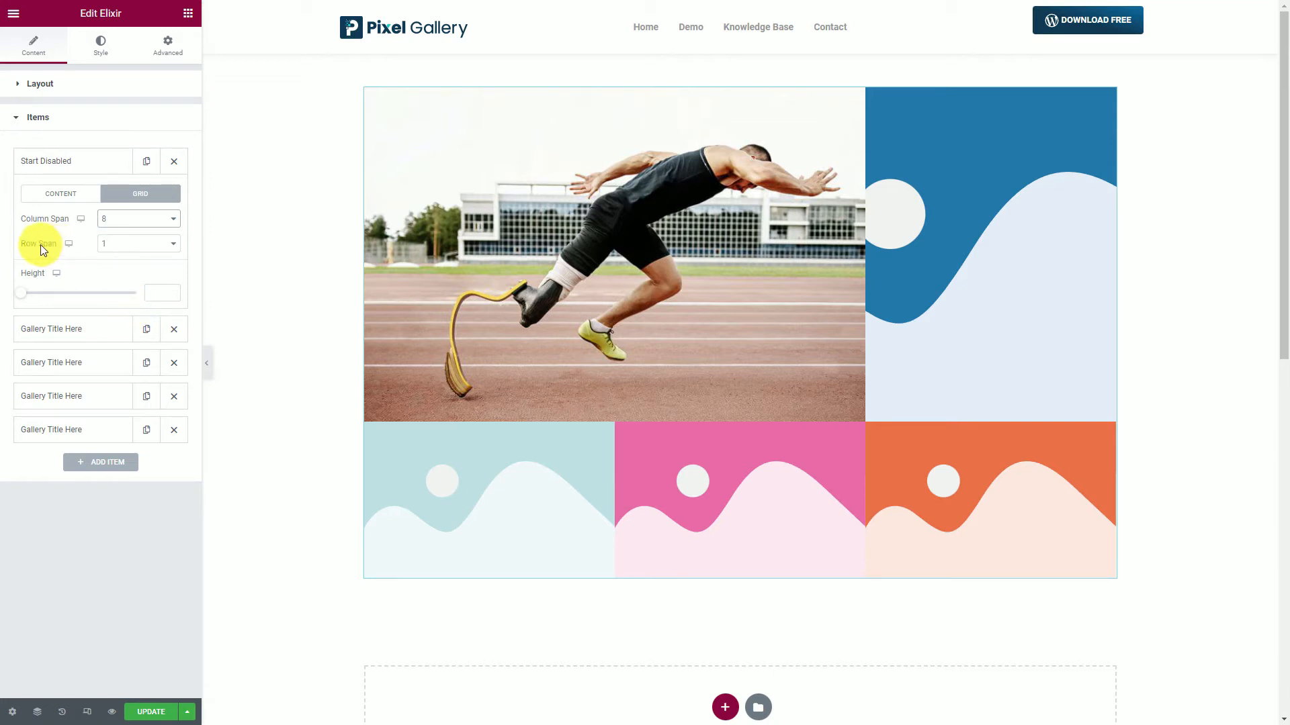
pyautogui.click(104, 247)
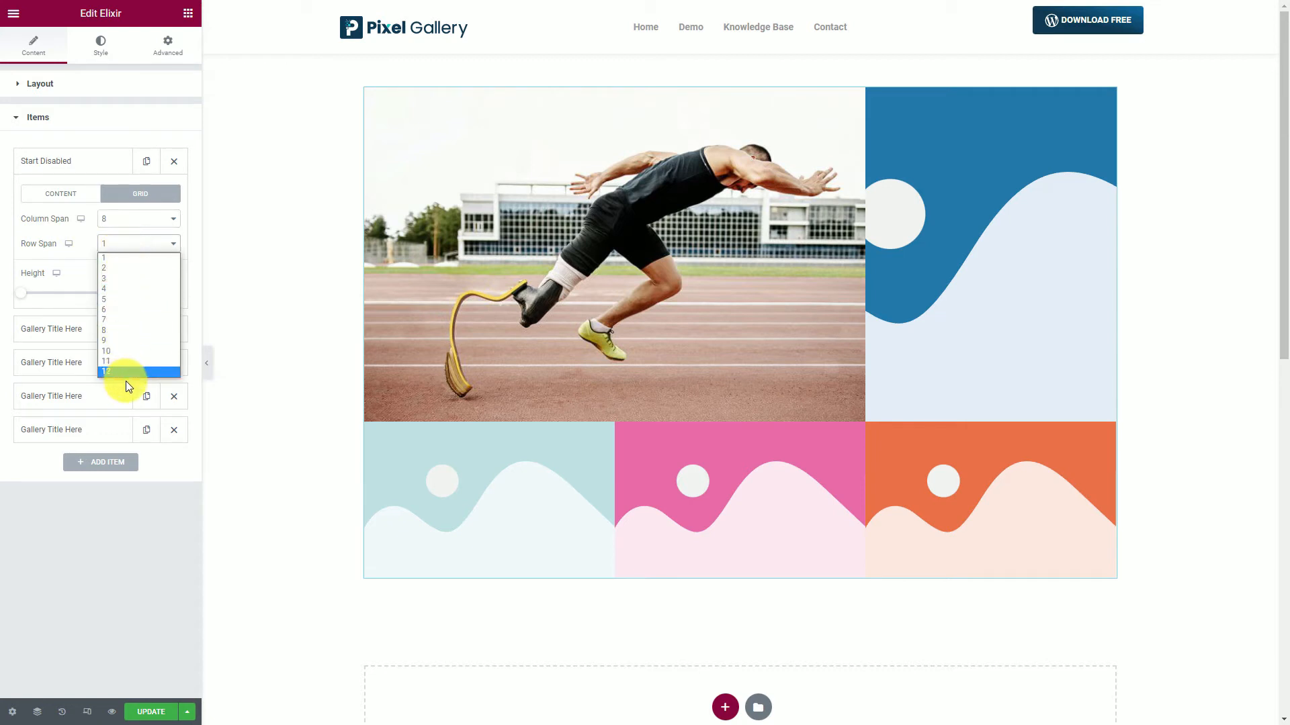
pyautogui.click(84, 231)
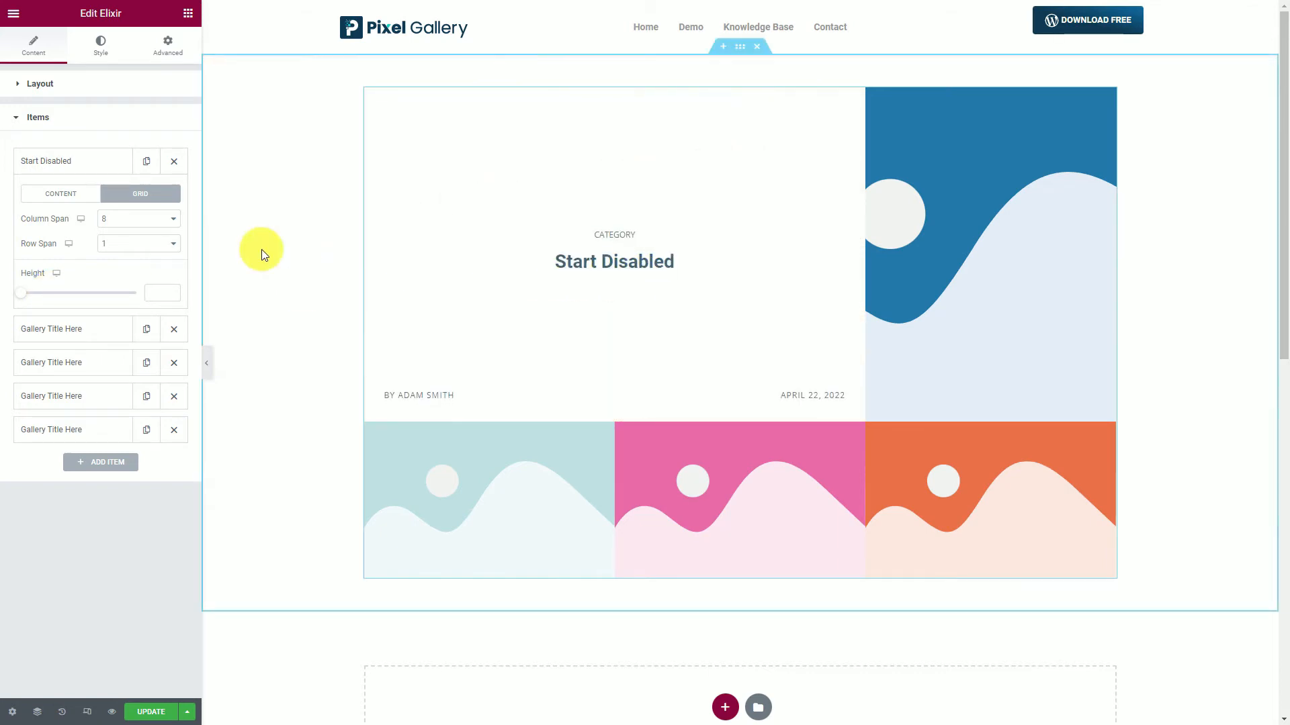
# Replace the second gallery item's image with the media library photo of the man running in a blue shirt
pyautogui.click(92, 172)
pyautogui.click(91, 194)
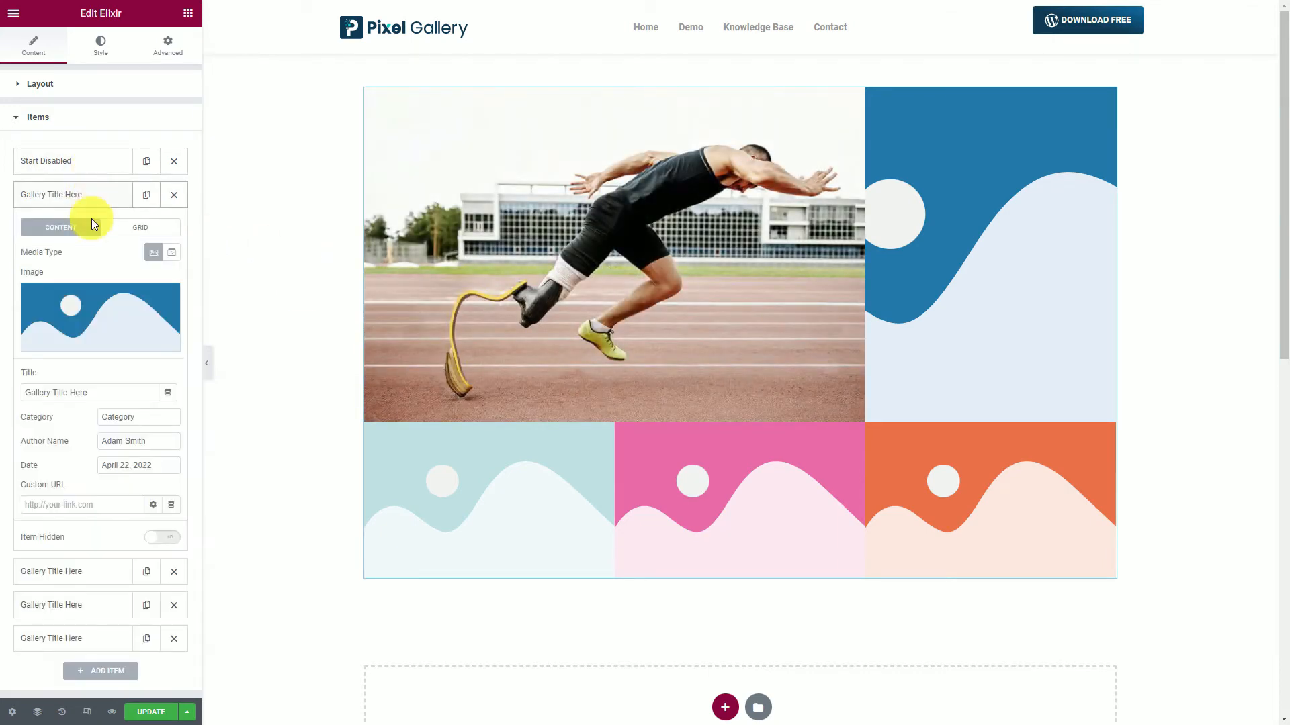
pyautogui.click(100, 315)
pyautogui.click(604, 643)
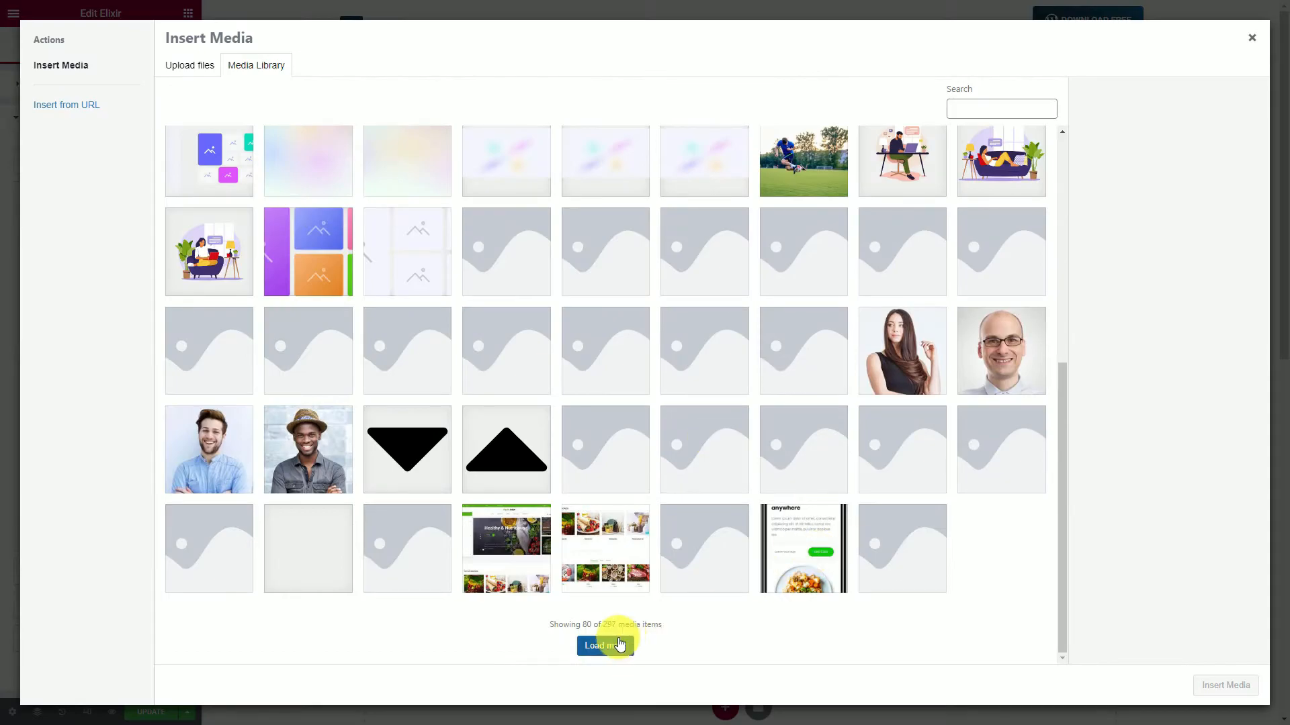
pyautogui.scroll(-5, 613, 537)
pyautogui.click(804, 371)
pyautogui.click(1224, 685)
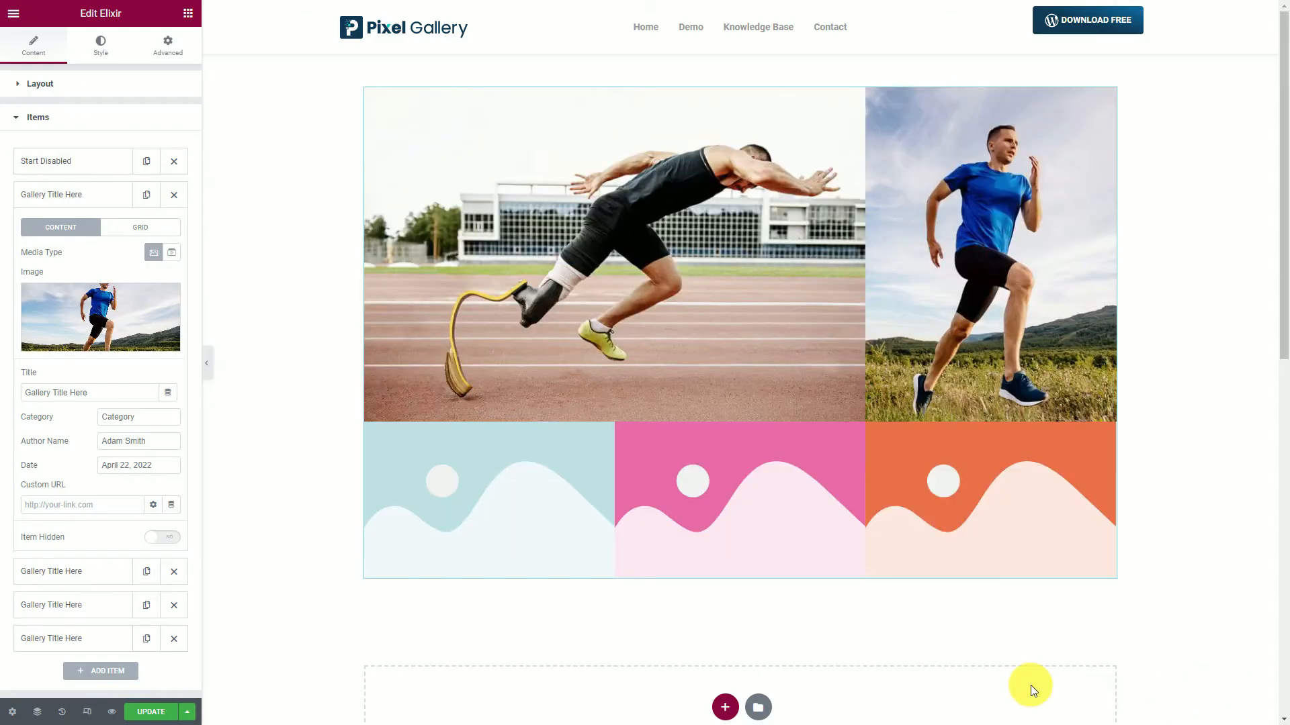
# Change the second gallery item's title to "Sporty Man" and collapse the item
pyautogui.moveTo(104, 399); pyautogui.dragTo(14, 393)
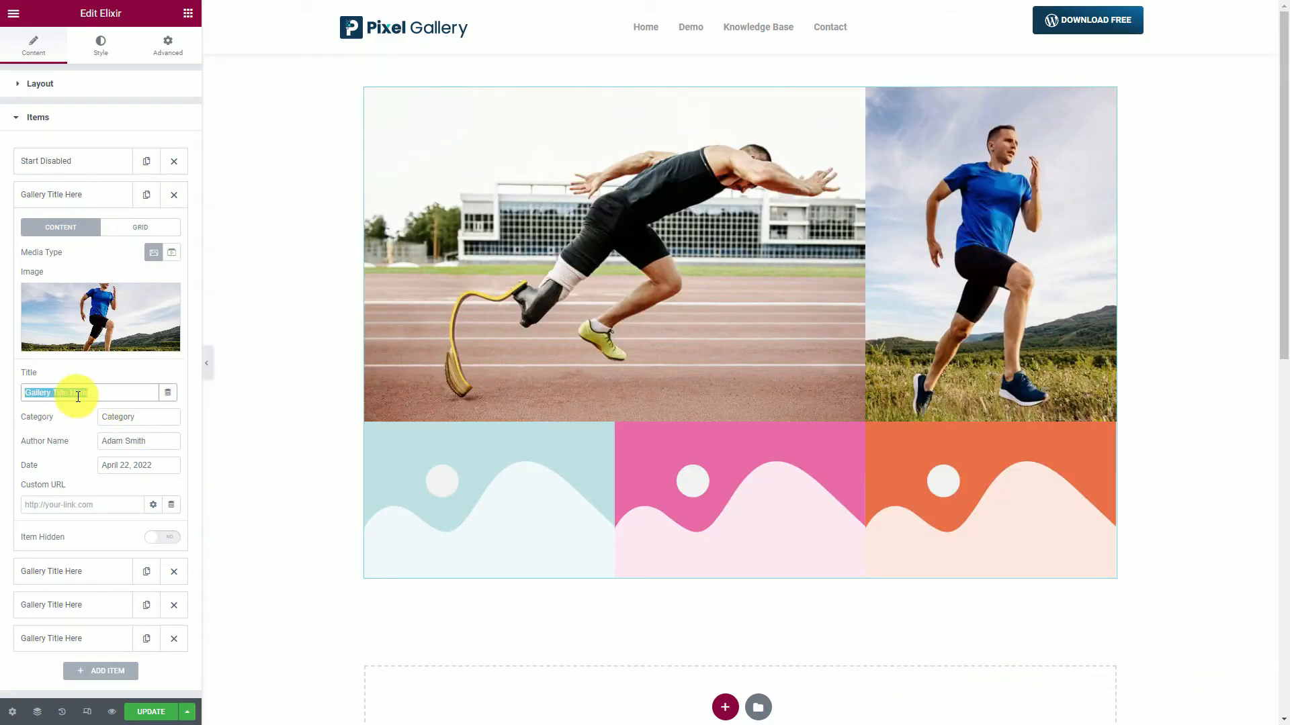
pyautogui.write('Sporty Man')
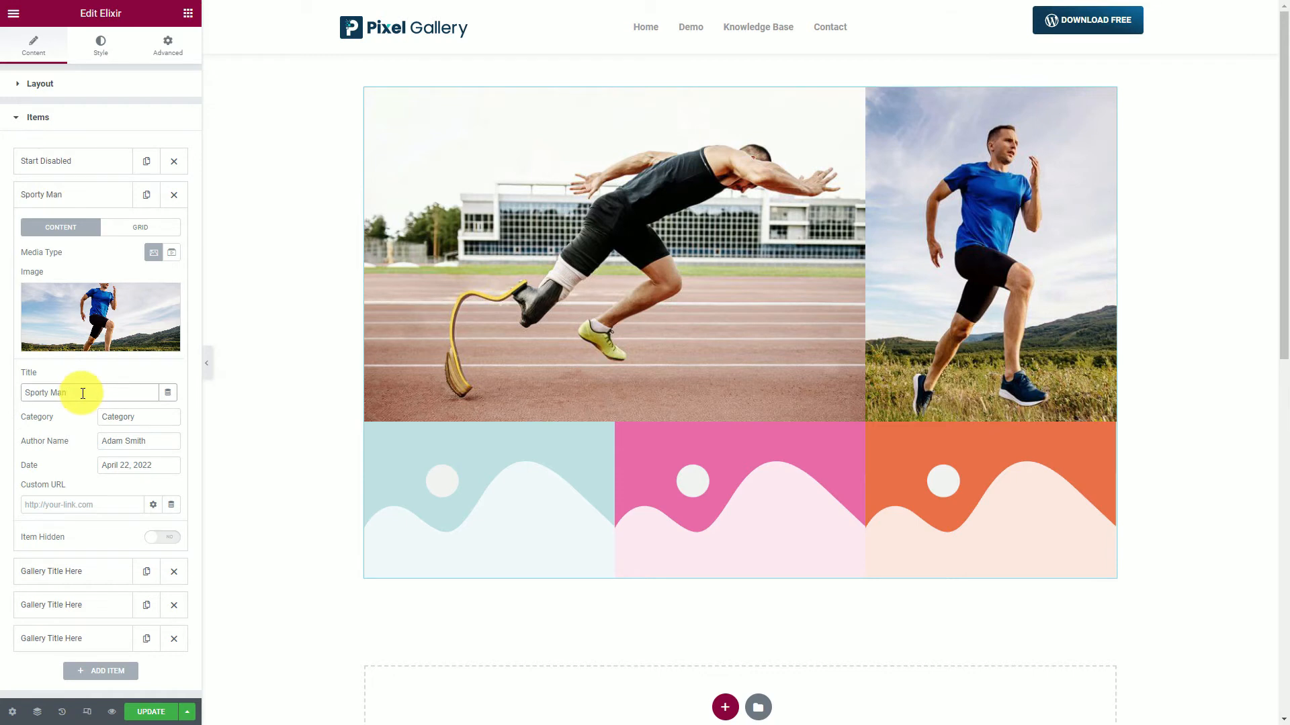
pyautogui.click(141, 228)
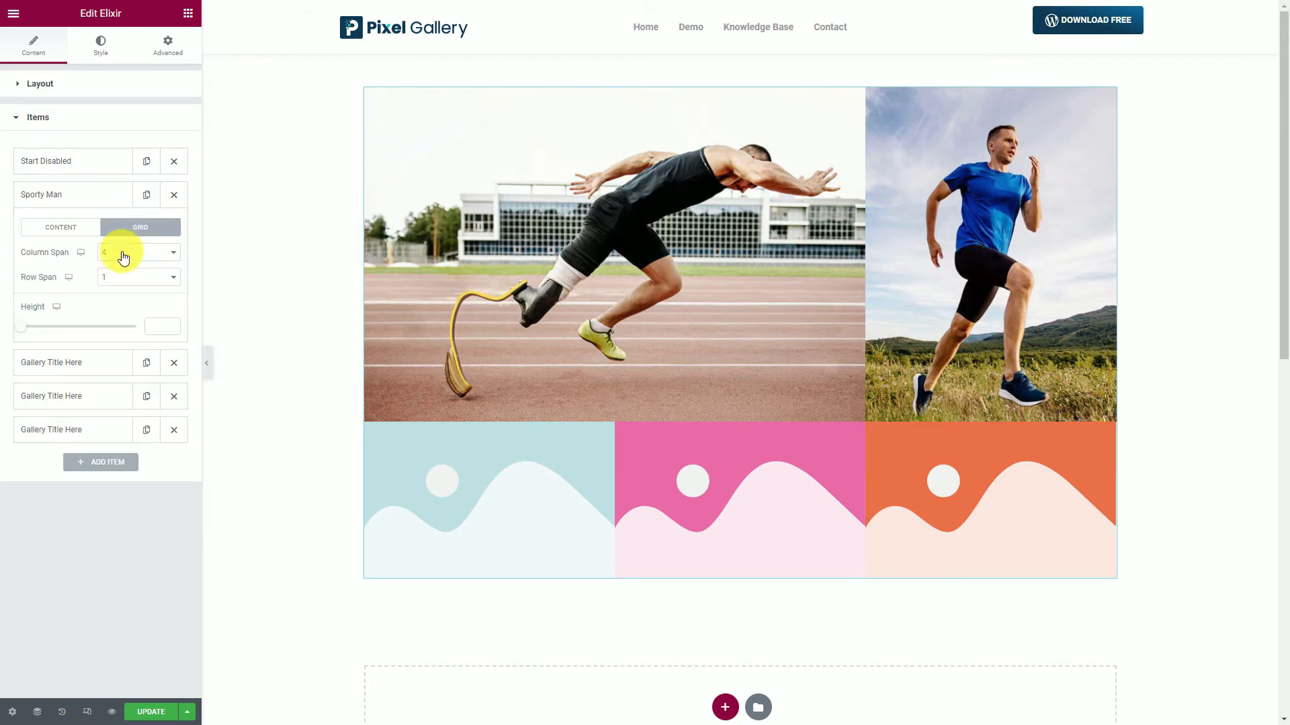
pyautogui.click(91, 202)
# Replace the third gallery item's image with the media library photo of the cyclist on the road
pyautogui.click(80, 232)
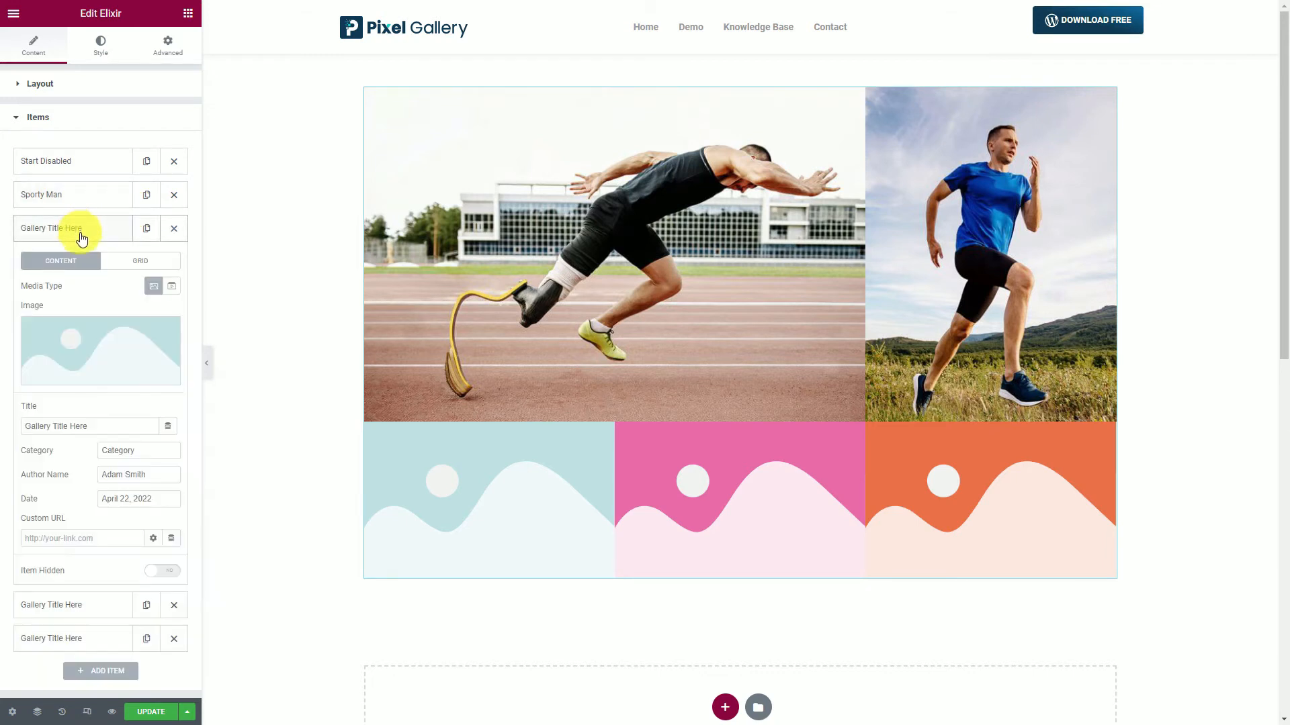
pyautogui.click(86, 345)
pyautogui.click(602, 642)
pyautogui.scroll(-2, 662, 625)
pyautogui.click(1199, 685)
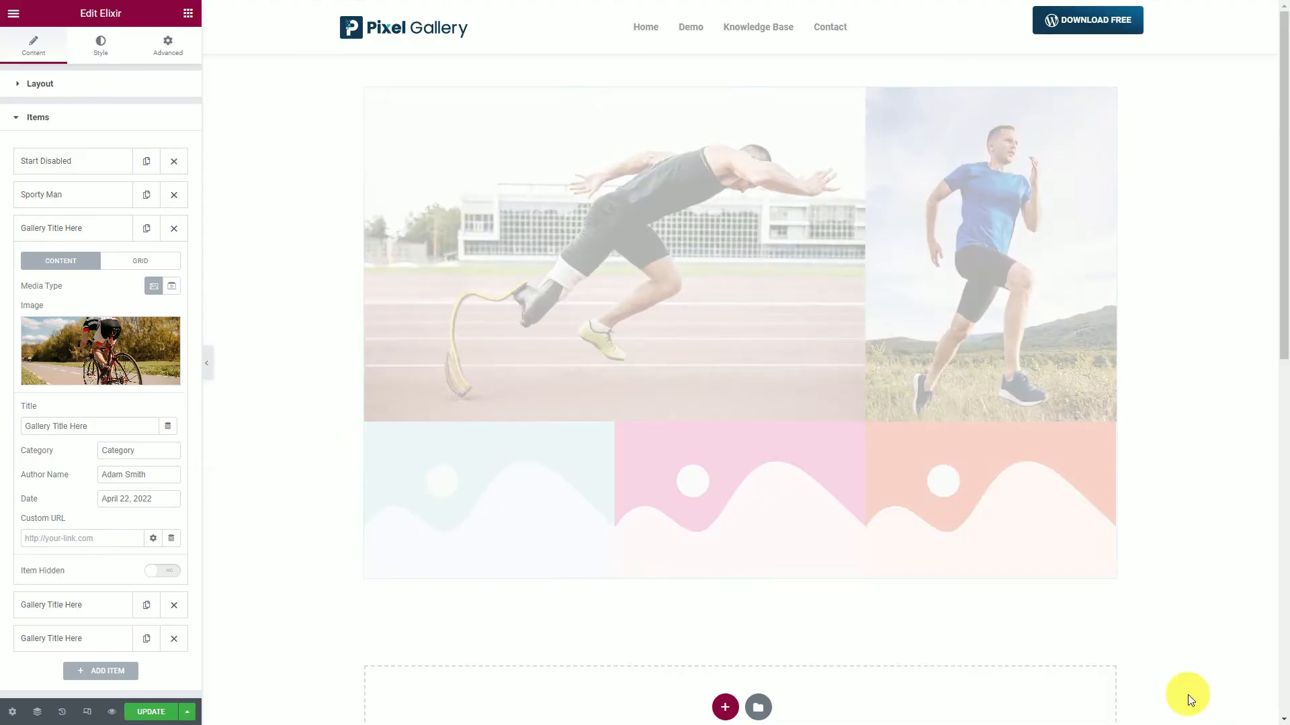
# Change the third gallery item's title to "Cyclist Rides" and collapse the item
pyautogui.tripleClick(116, 432)
pyautogui.write('Cyclist Rides')
pyautogui.click(80, 234)
# Replace the fourth gallery item's image with the media library photo of the water skier
pyautogui.click(80, 258)
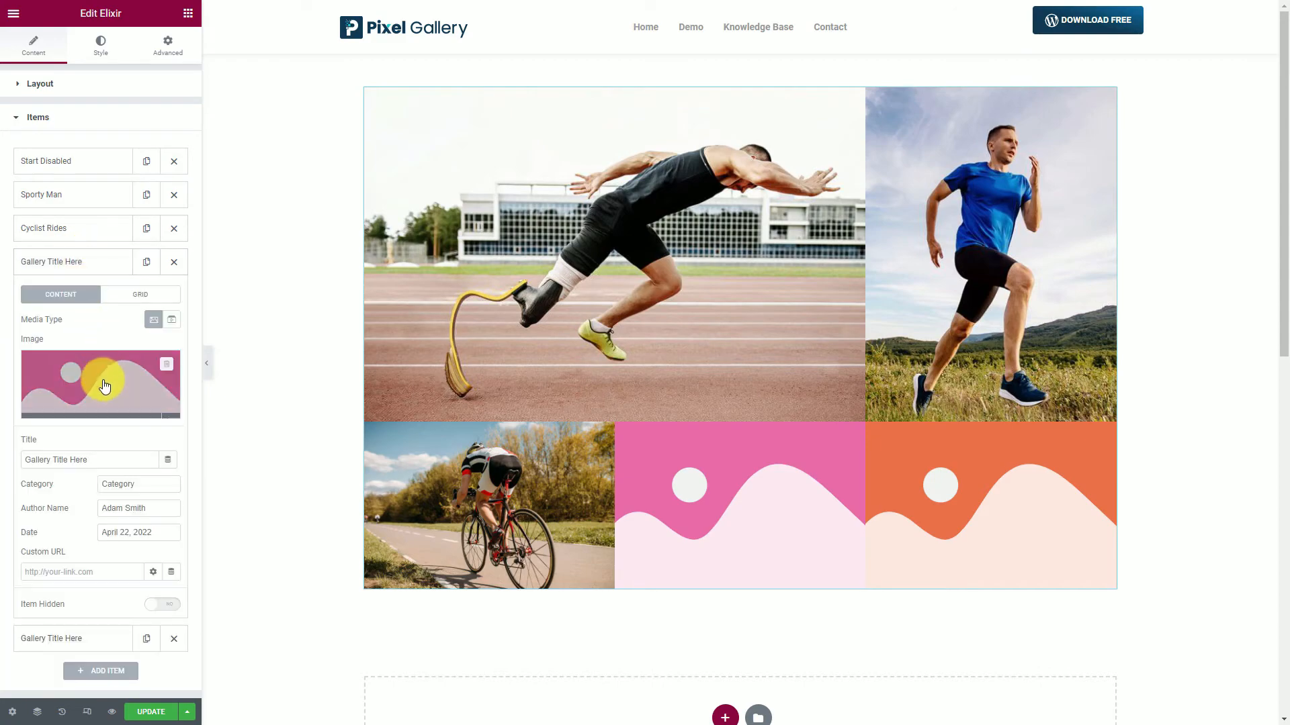
pyautogui.click(103, 381)
pyautogui.scroll(-6, 604, 605)
pyautogui.click(611, 659)
pyautogui.scroll(-10, 613, 658)
pyautogui.click(208, 268)
pyautogui.click(1231, 686)
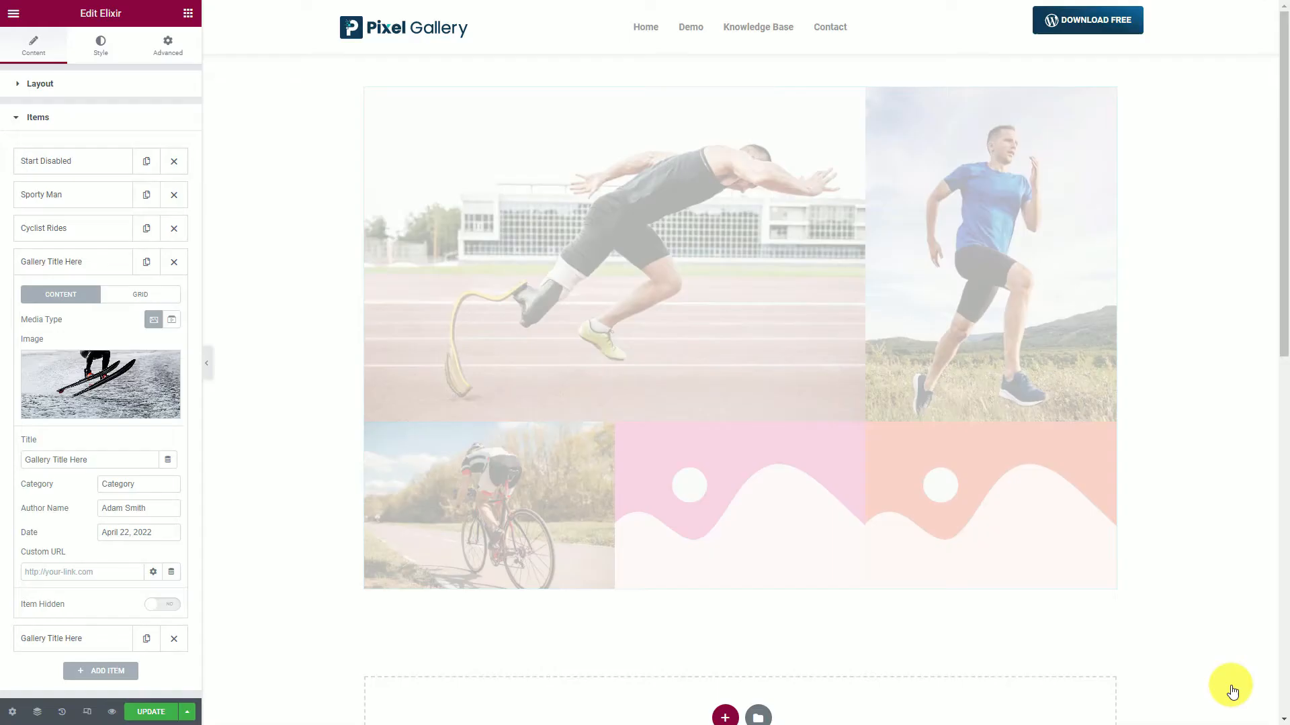
# Change the fourth gallery item's title to "Skiing On Lake" and collapse the item
pyautogui.tripleClick(41, 459)
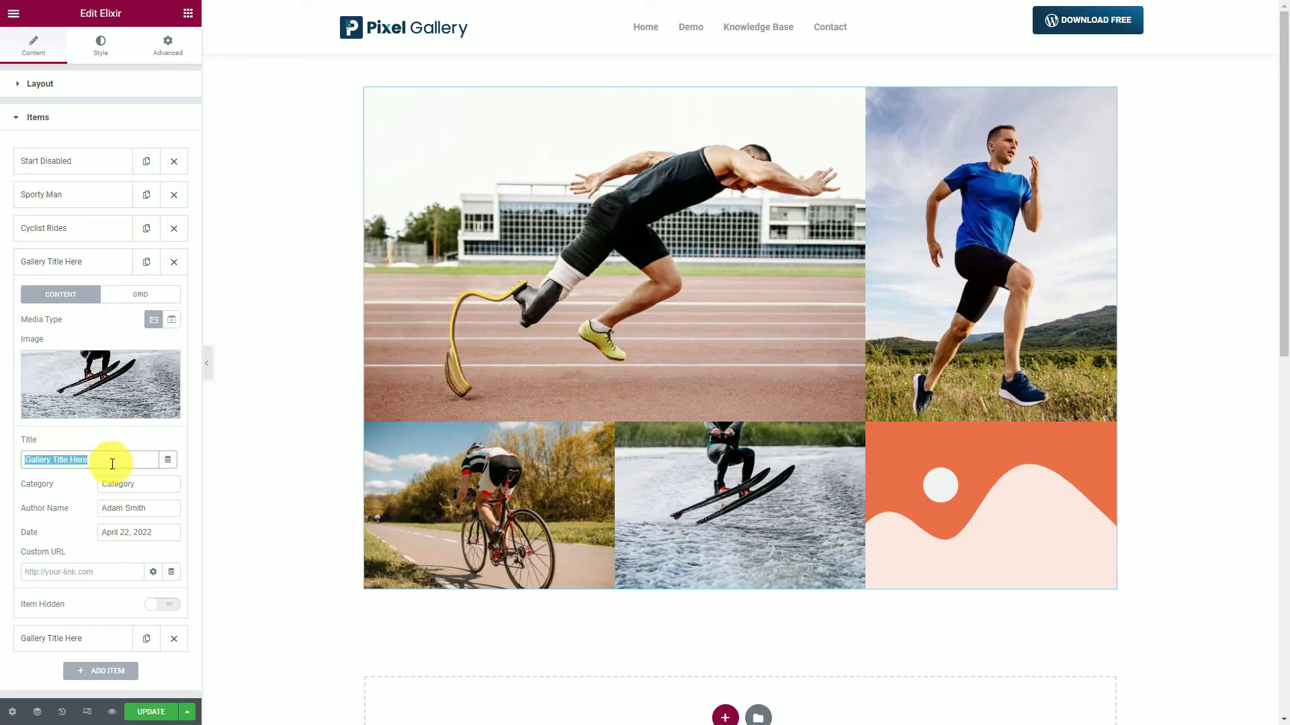
pyautogui.write('Skiing On Lake')
pyautogui.click(78, 266)
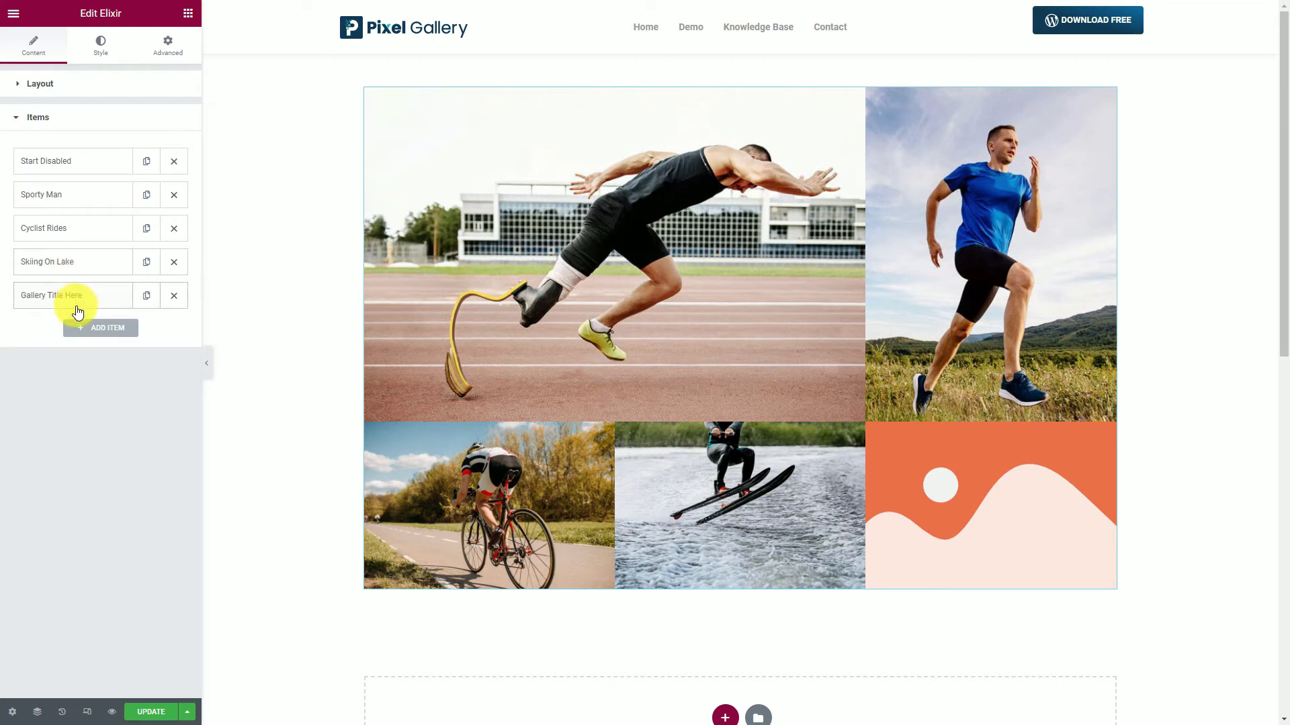
# Replace the fifth gallery item's image with the media library photo of the swimmer
pyautogui.click(71, 293)
pyautogui.click(77, 403)
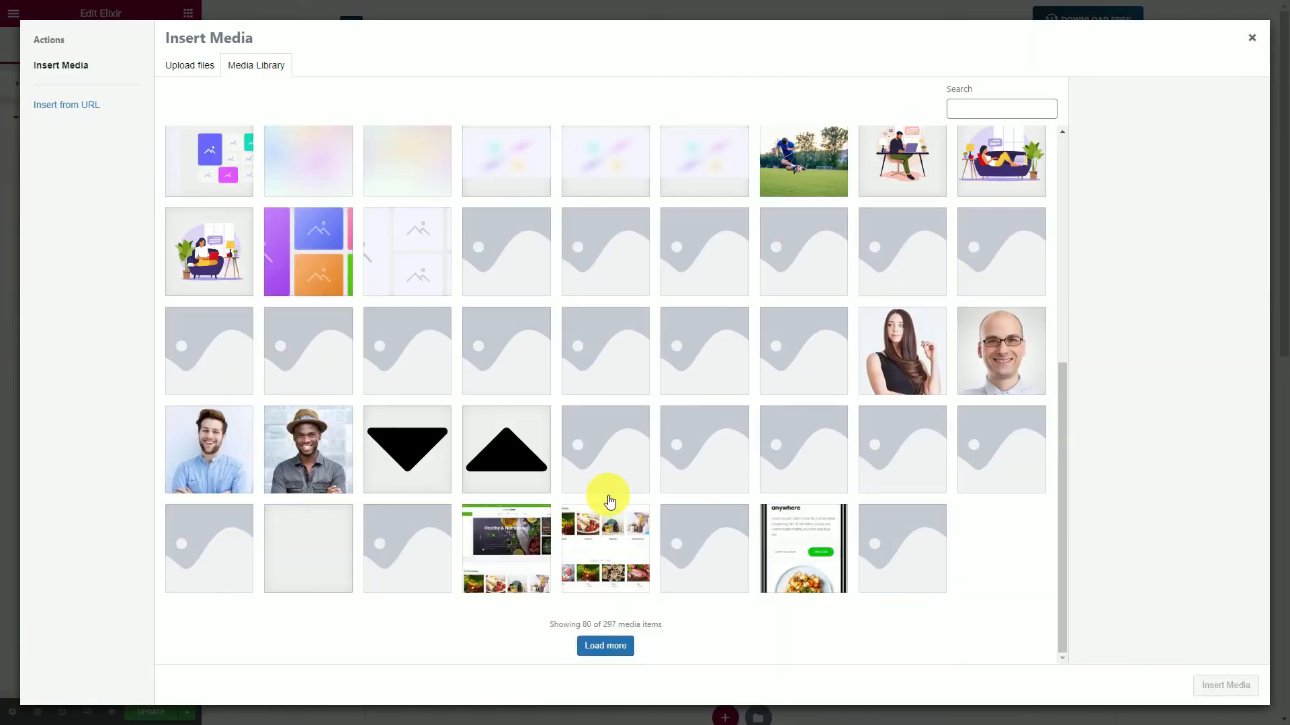
pyautogui.click(605, 642)
pyautogui.scroll(-5, 759, 581)
pyautogui.click(1000, 306)
pyautogui.click(1225, 686)
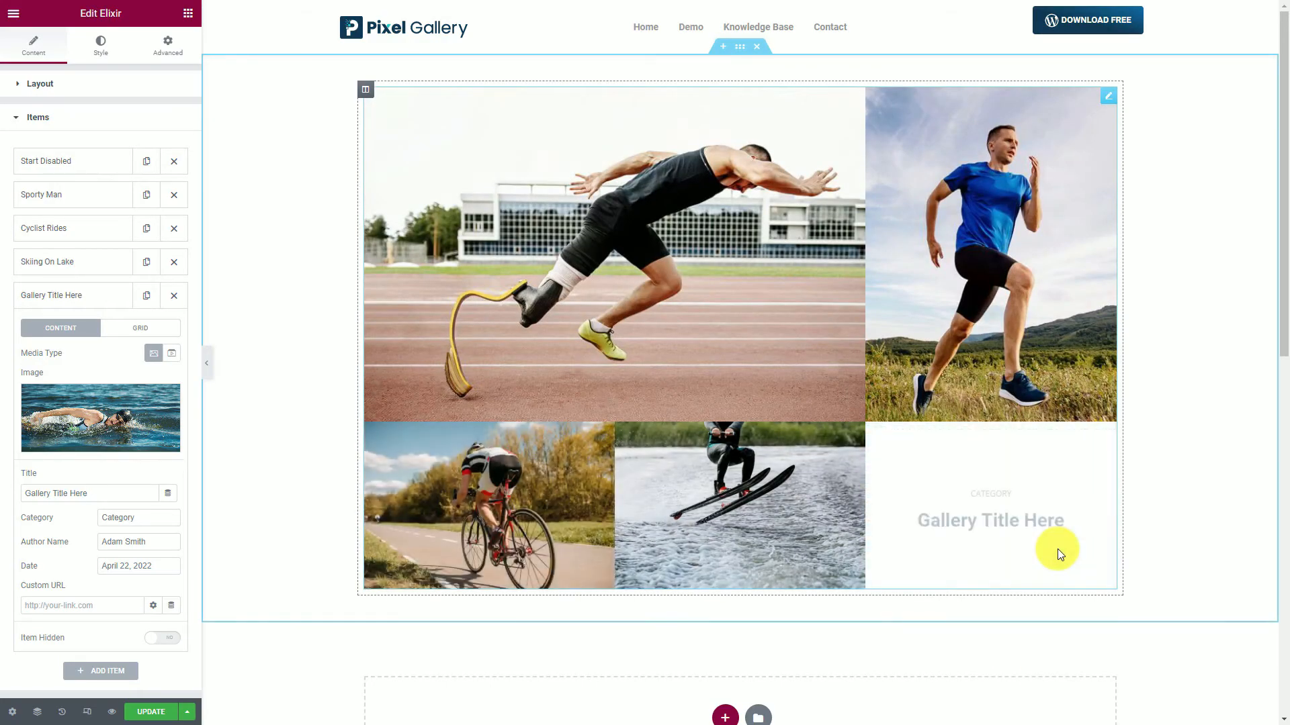
# Change the fifth gallery item's title to "Professional Swimming" and collapse the item
pyautogui.moveTo(107, 500); pyautogui.dragTo(14, 495)
pyautogui.write('Professional Swimming')
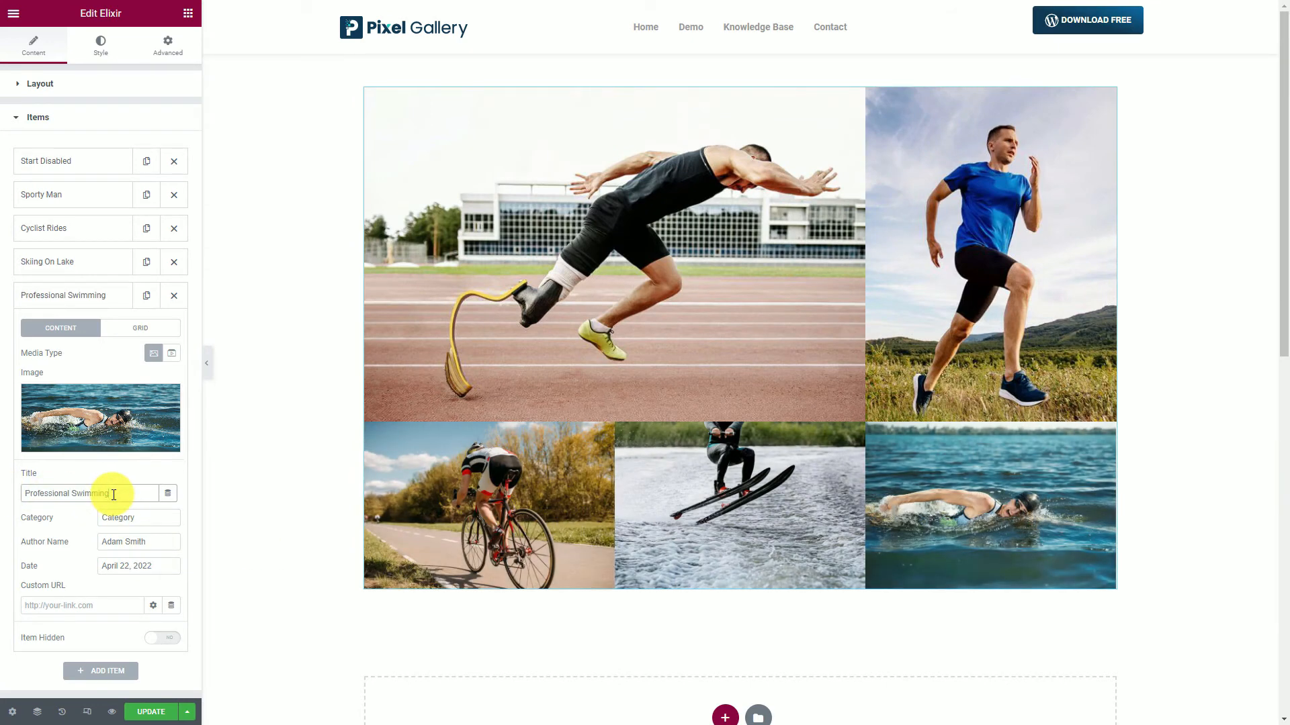
pyautogui.click(95, 296)
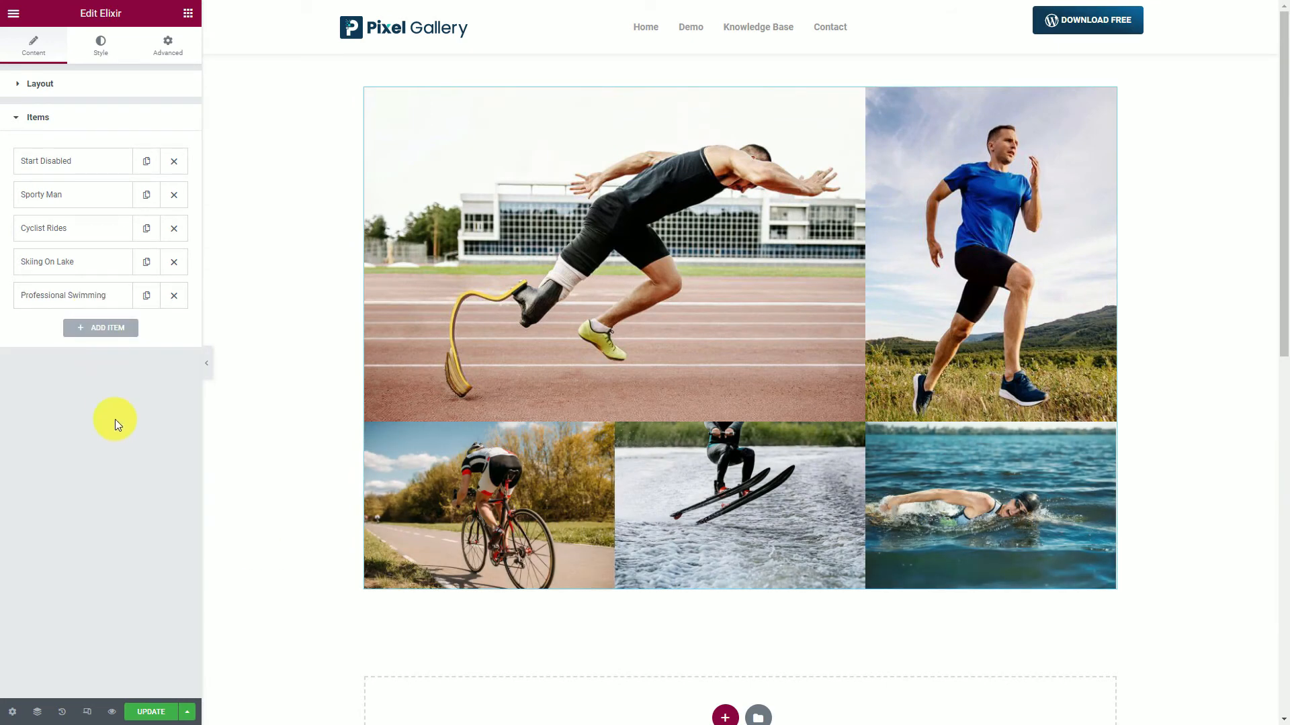
# Set the gallery content's background color to semi-transparent black, #000000B3
pyautogui.click(104, 59)
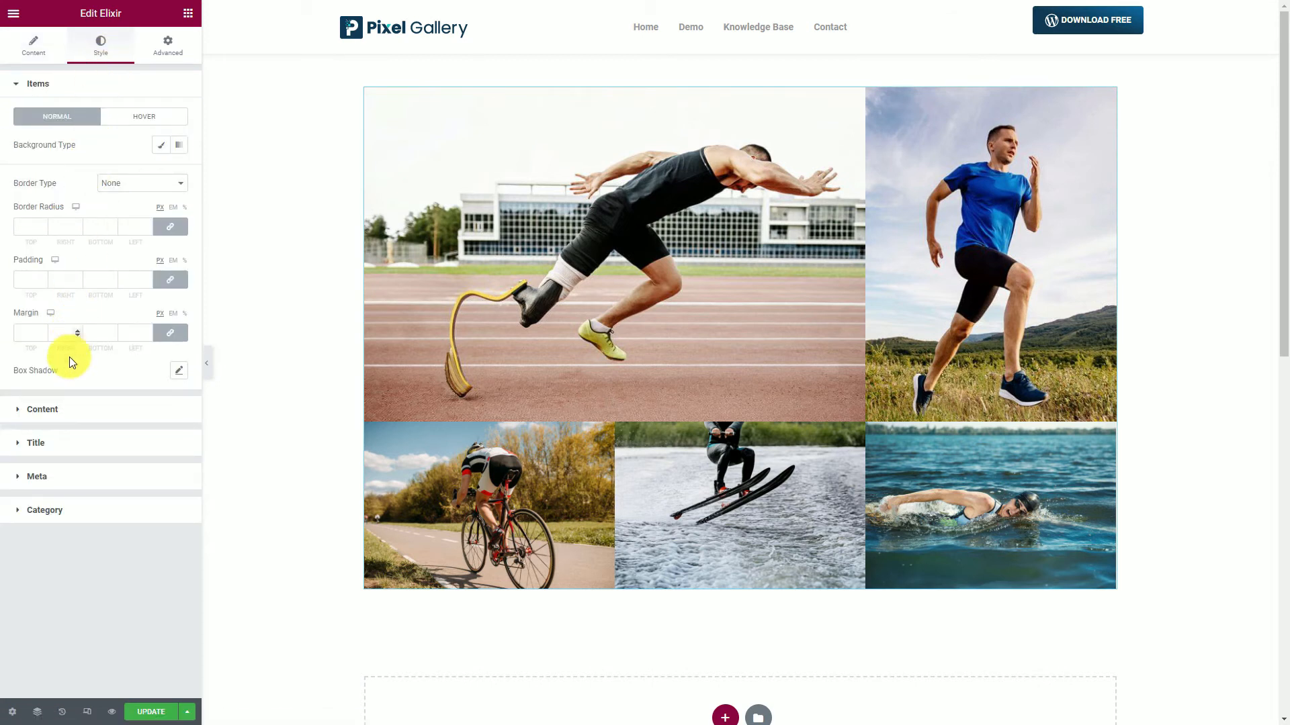
pyautogui.click(66, 414)
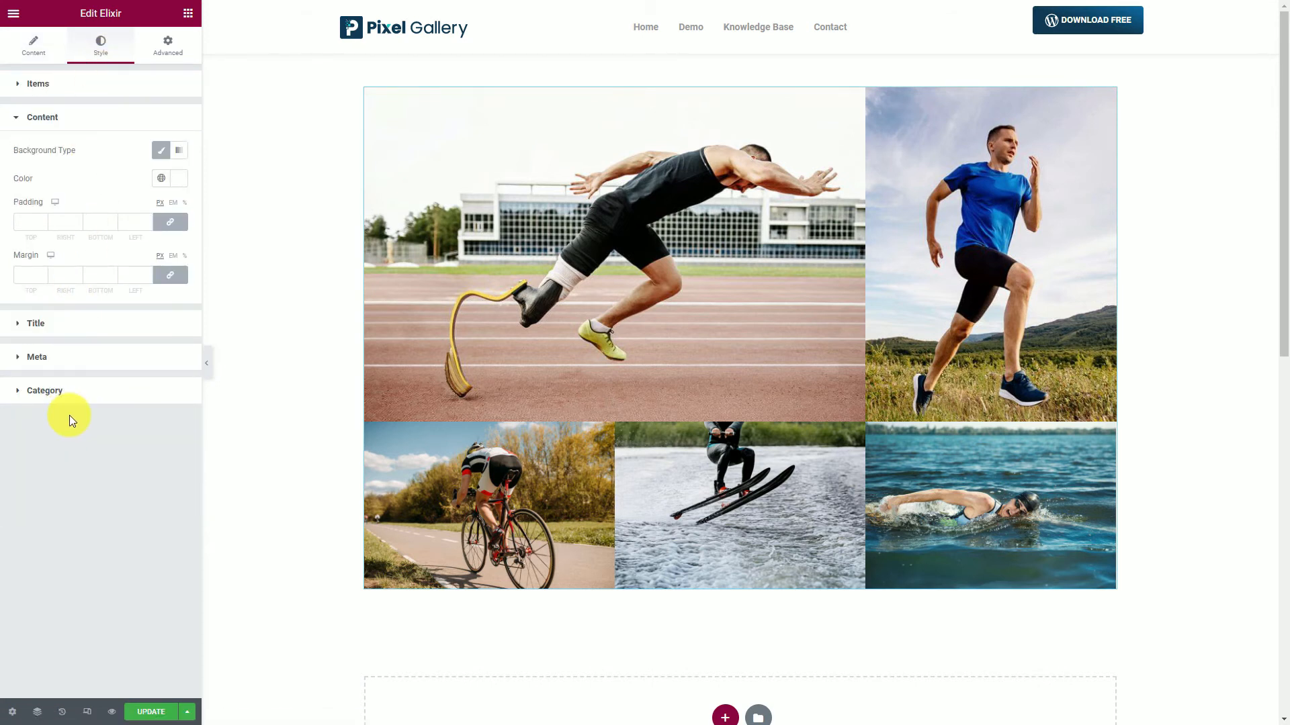
pyautogui.click(177, 182)
pyautogui.moveTo(155, 365); pyautogui.dragTo(147, 365)
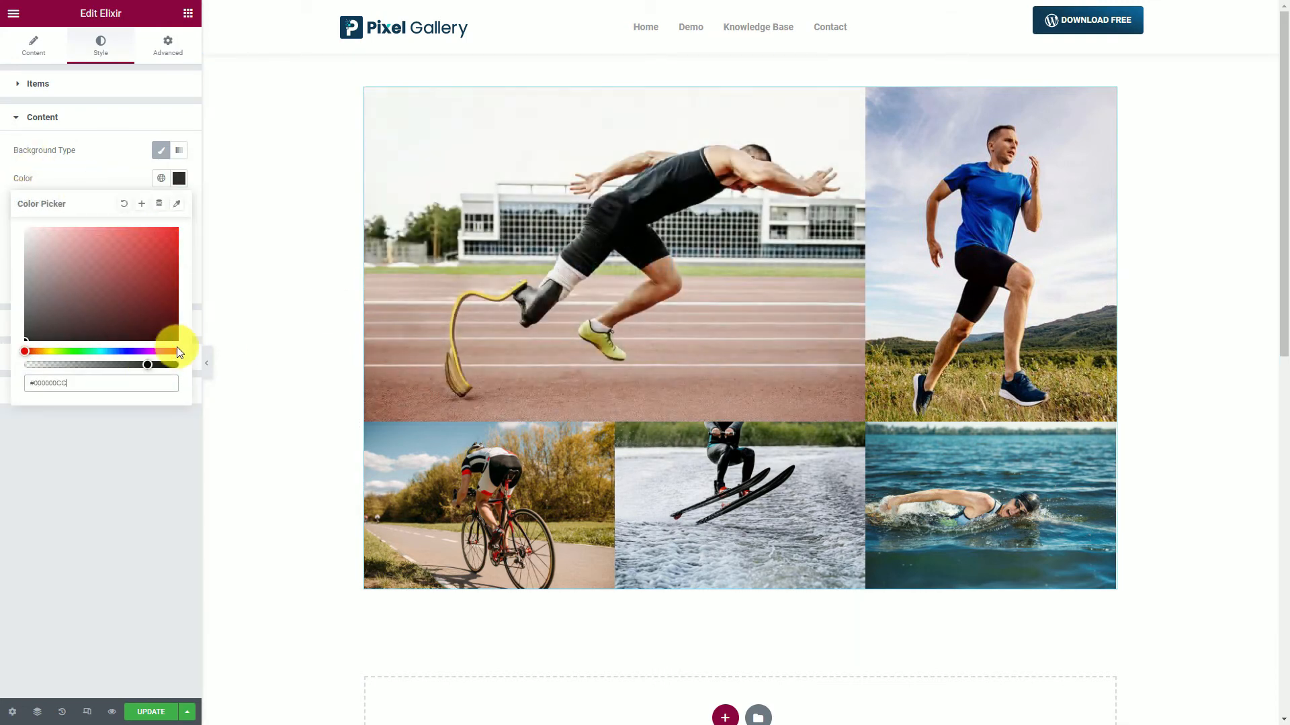
pyautogui.moveTo(135, 370); pyautogui.dragTo(132, 369)
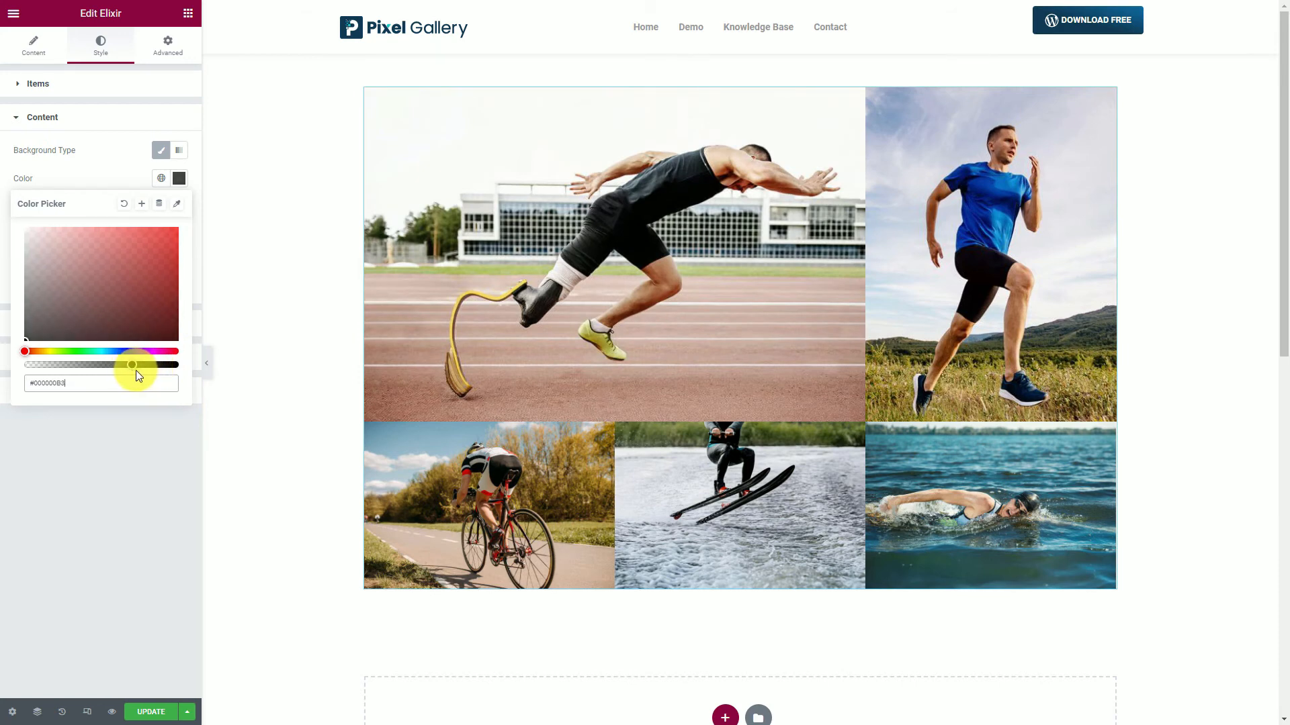
pyautogui.click(103, 163)
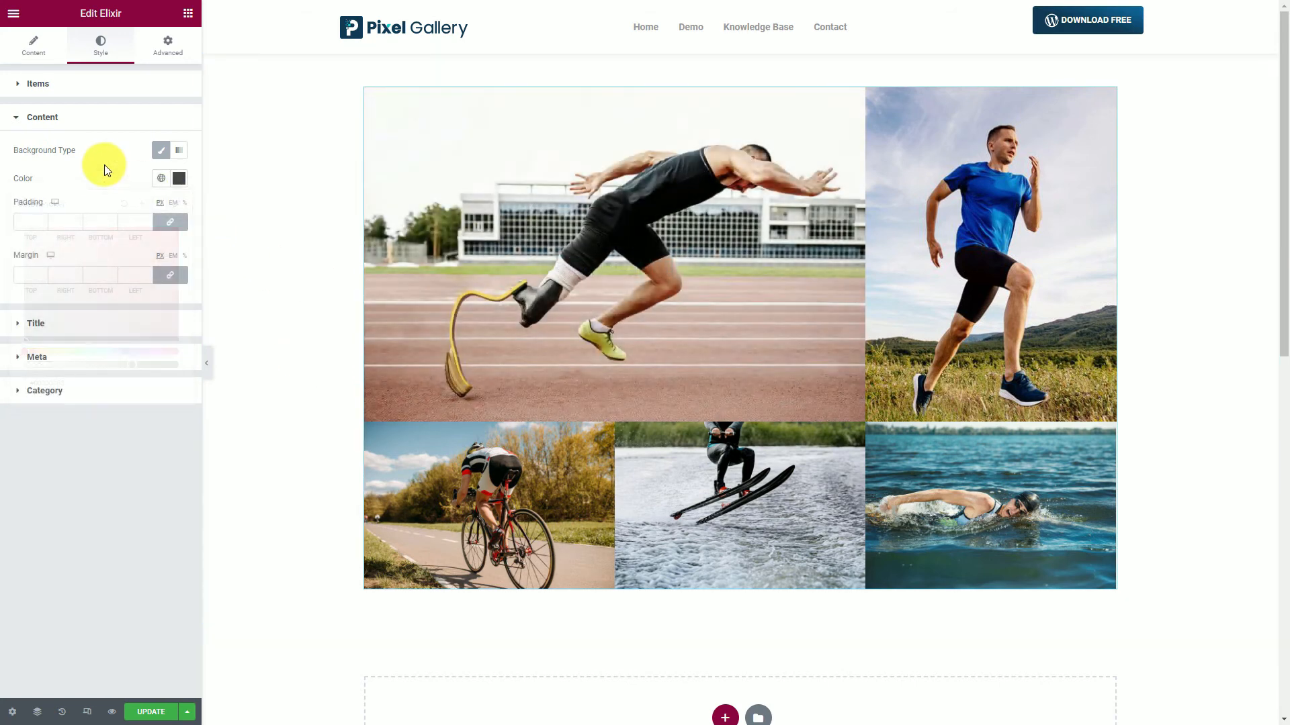
# Set the color of the gallery item titles to white
pyautogui.click(67, 325)
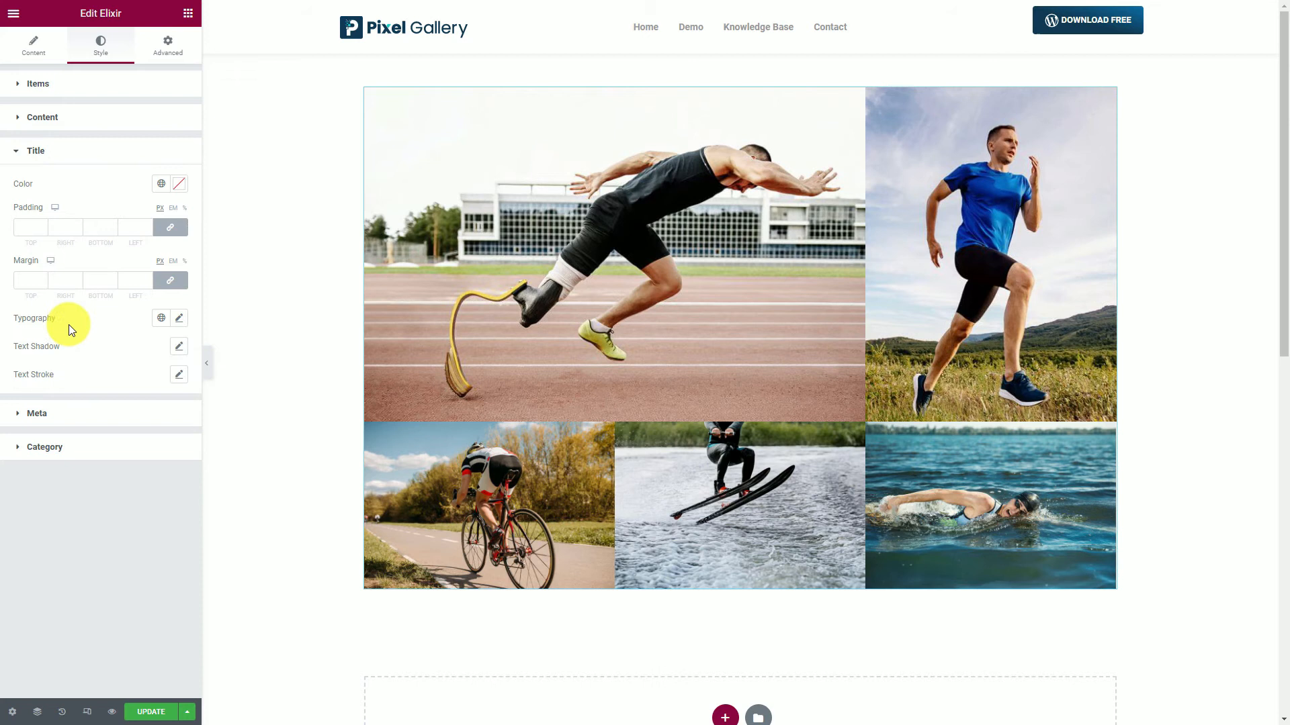
pyautogui.click(178, 188)
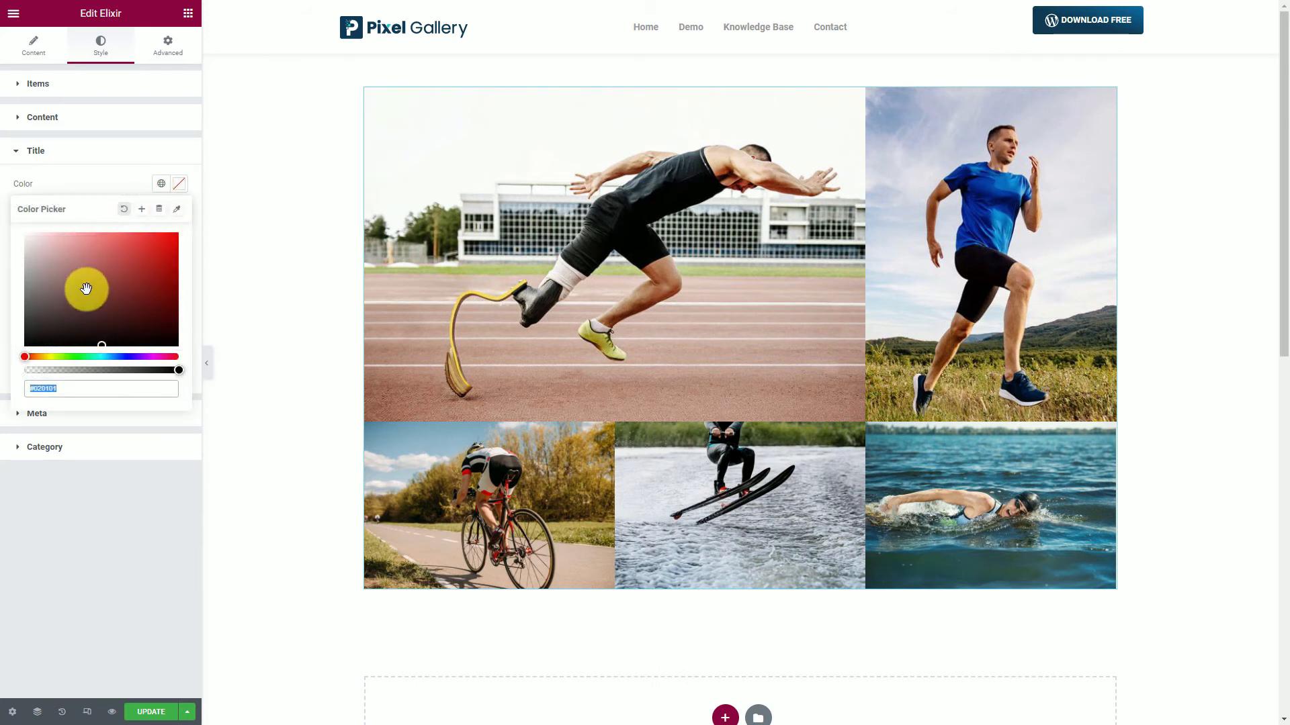
pyautogui.click(65, 183)
# Set the title typography to the Playfair Display font family at 24 px
pyautogui.click(178, 319)
pyautogui.click(145, 381)
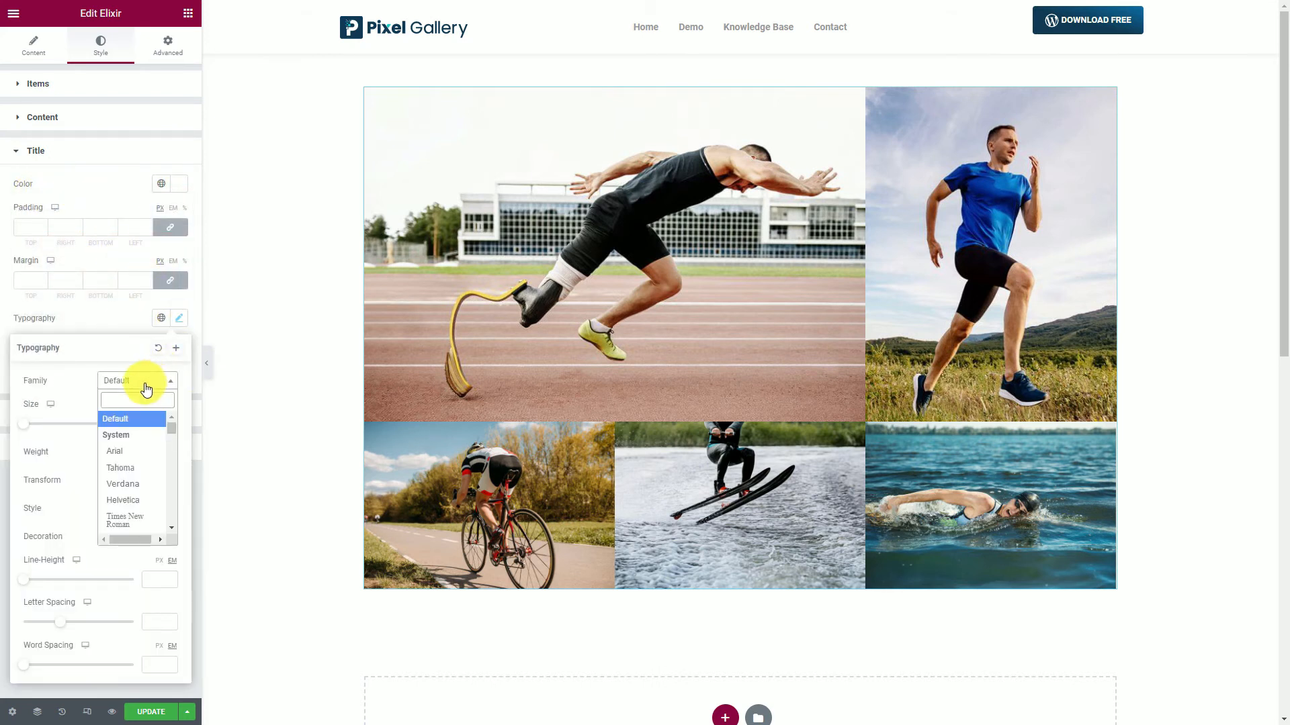
pyautogui.write('playfai')
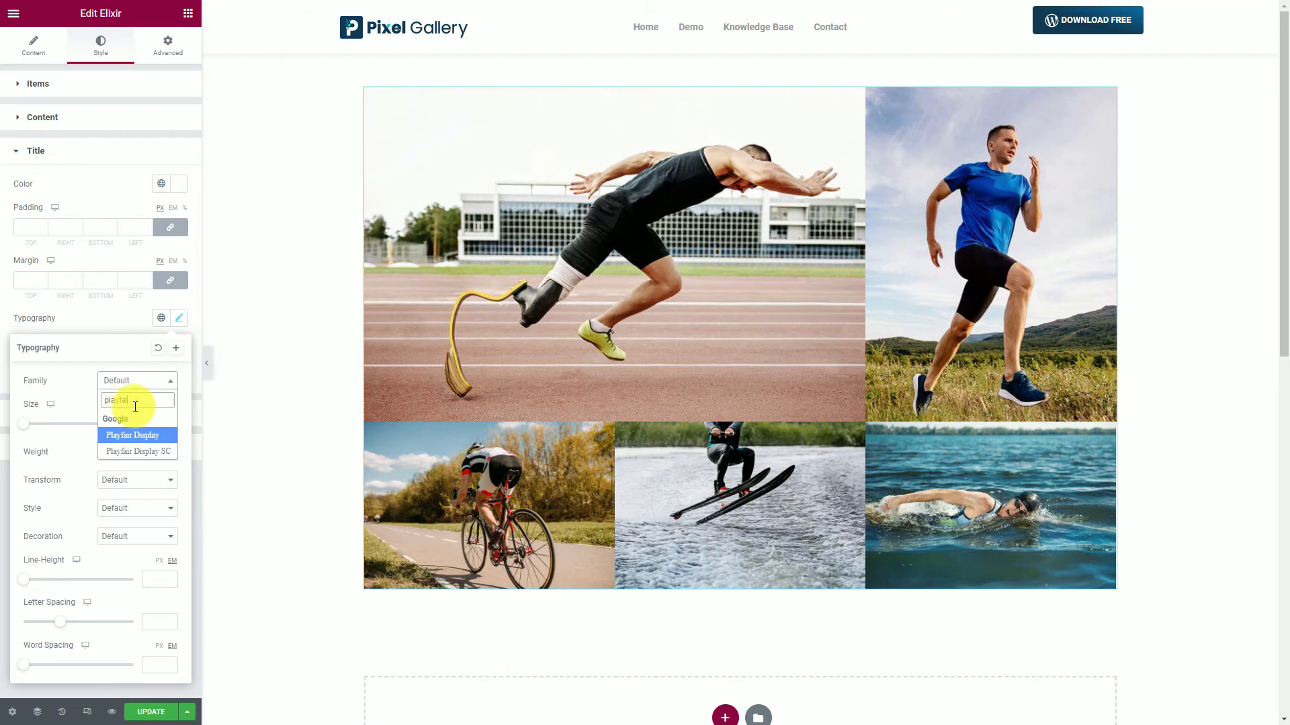
pyautogui.click(134, 435)
pyautogui.moveTo(22, 425); pyautogui.dragTo(36, 426)
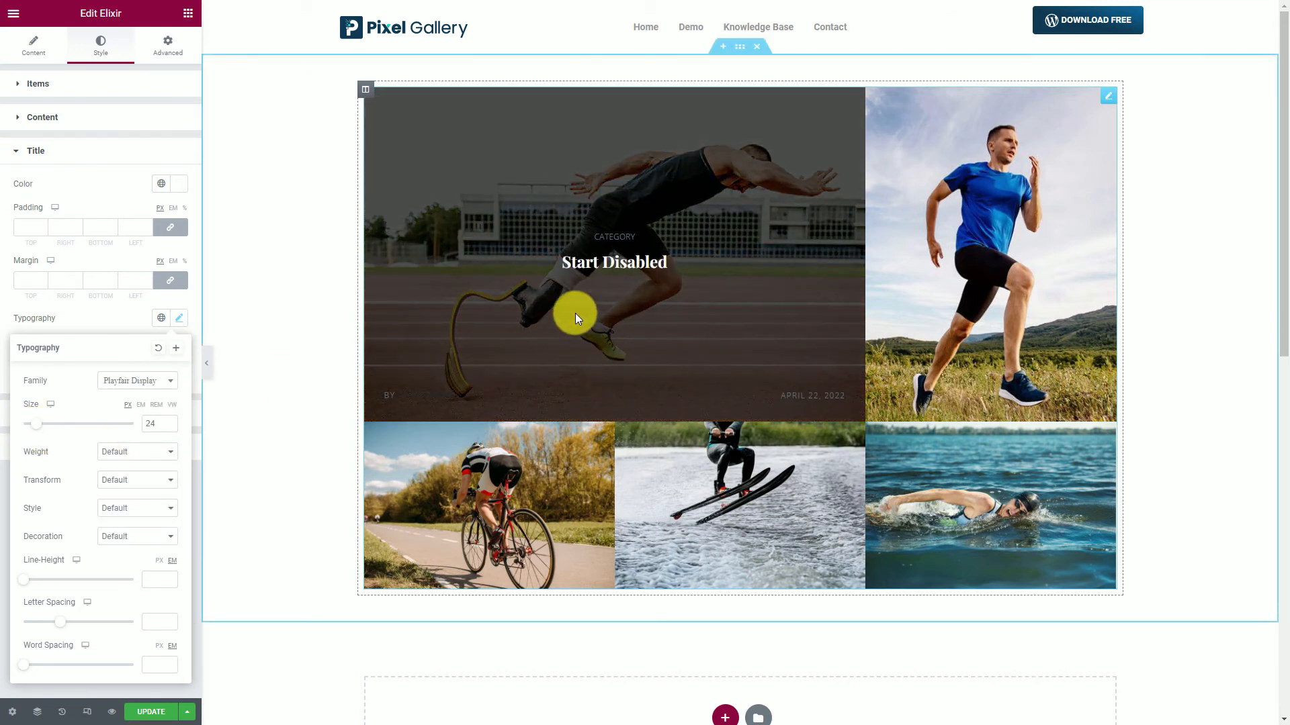
pyautogui.click(123, 321)
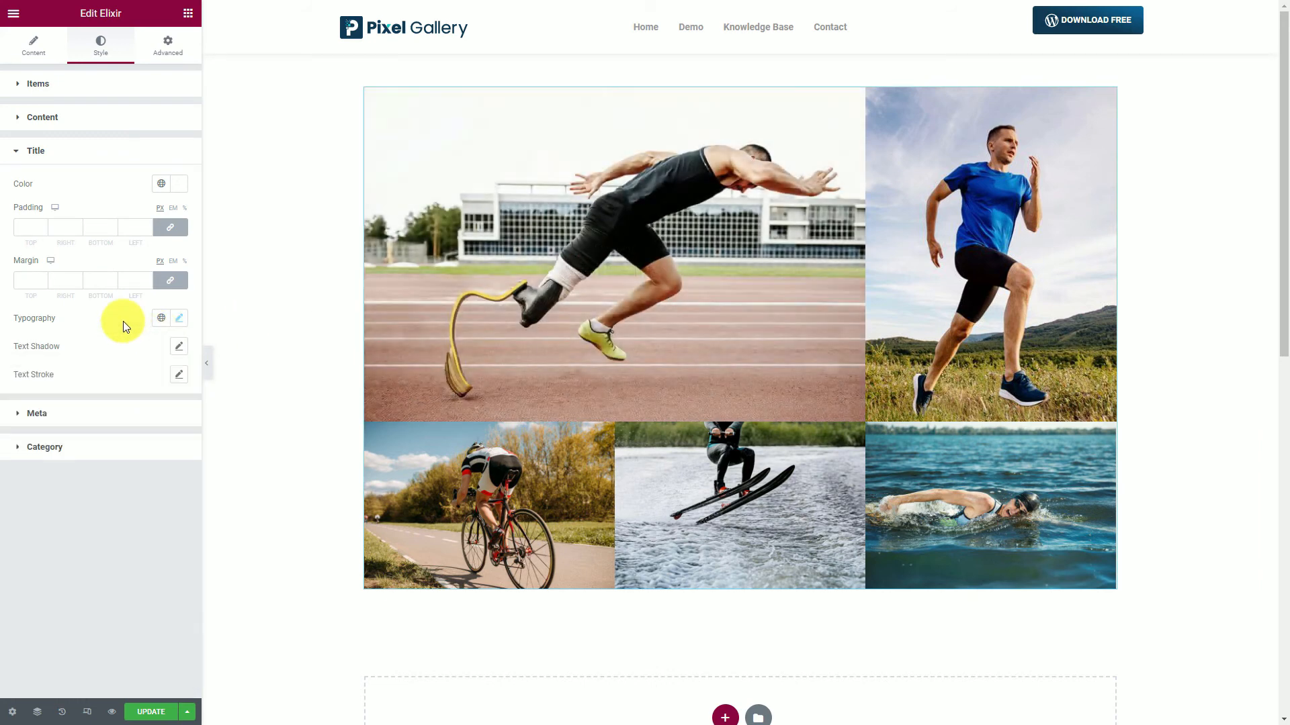
# Set the color of the gallery's meta text to a slightly transparent white
pyautogui.click(97, 422)
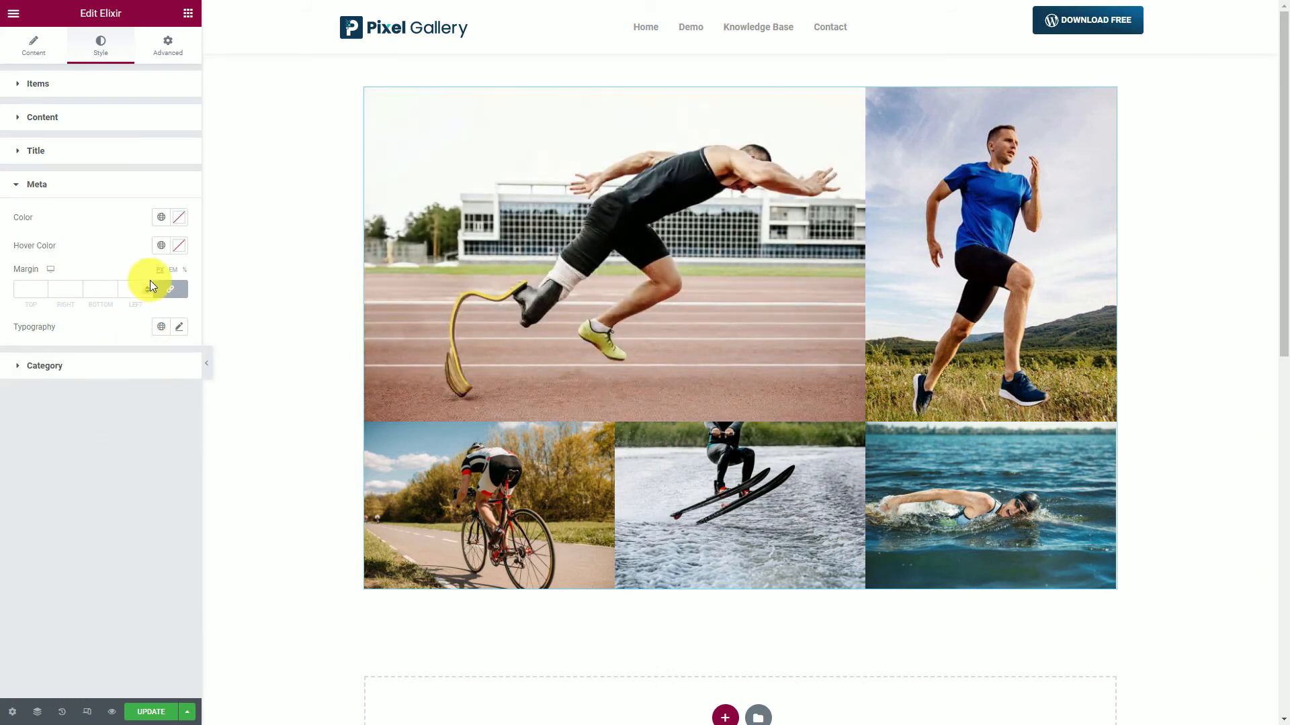
pyautogui.click(178, 219)
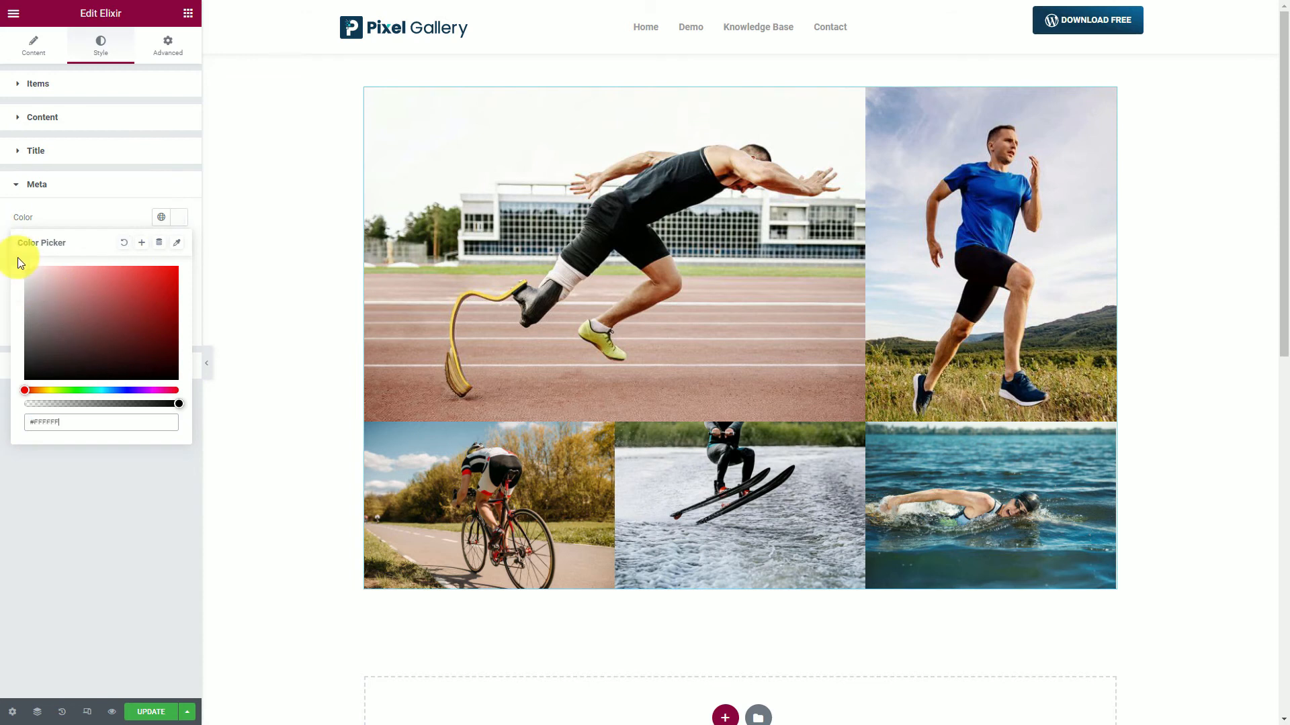
pyautogui.moveTo(180, 404); pyautogui.dragTo(168, 405)
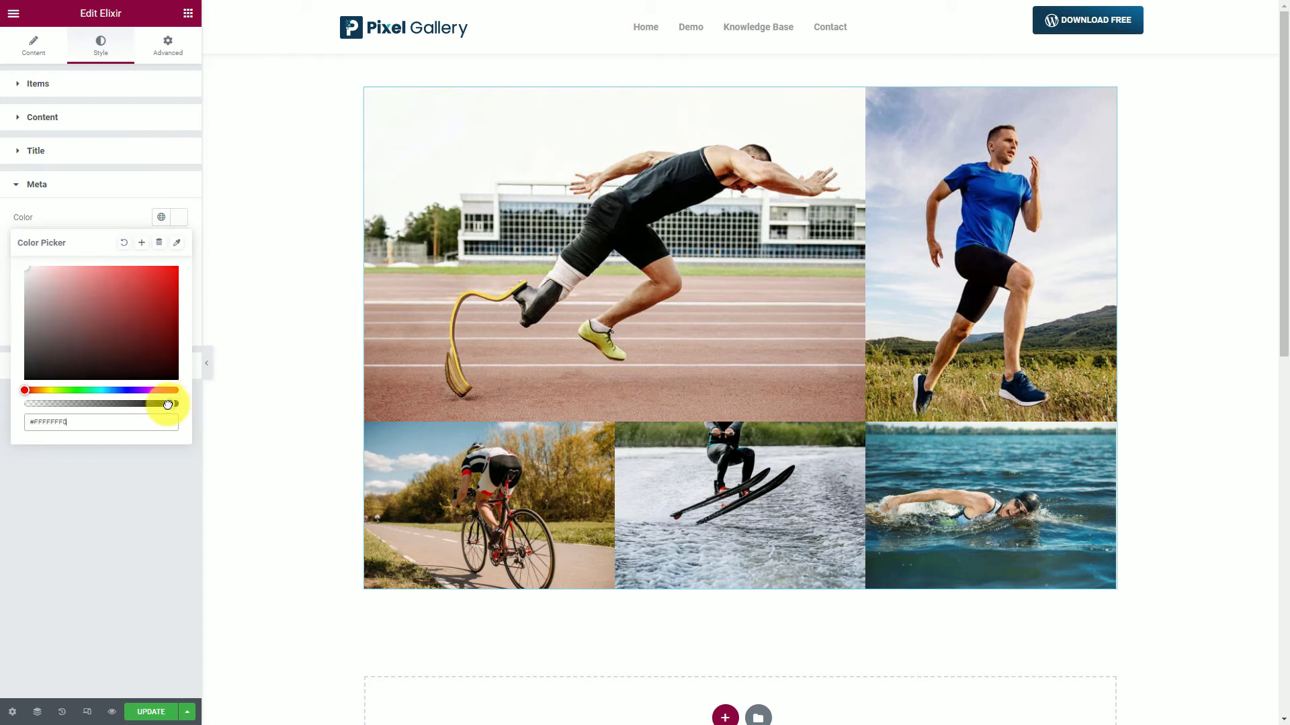
pyautogui.click(99, 216)
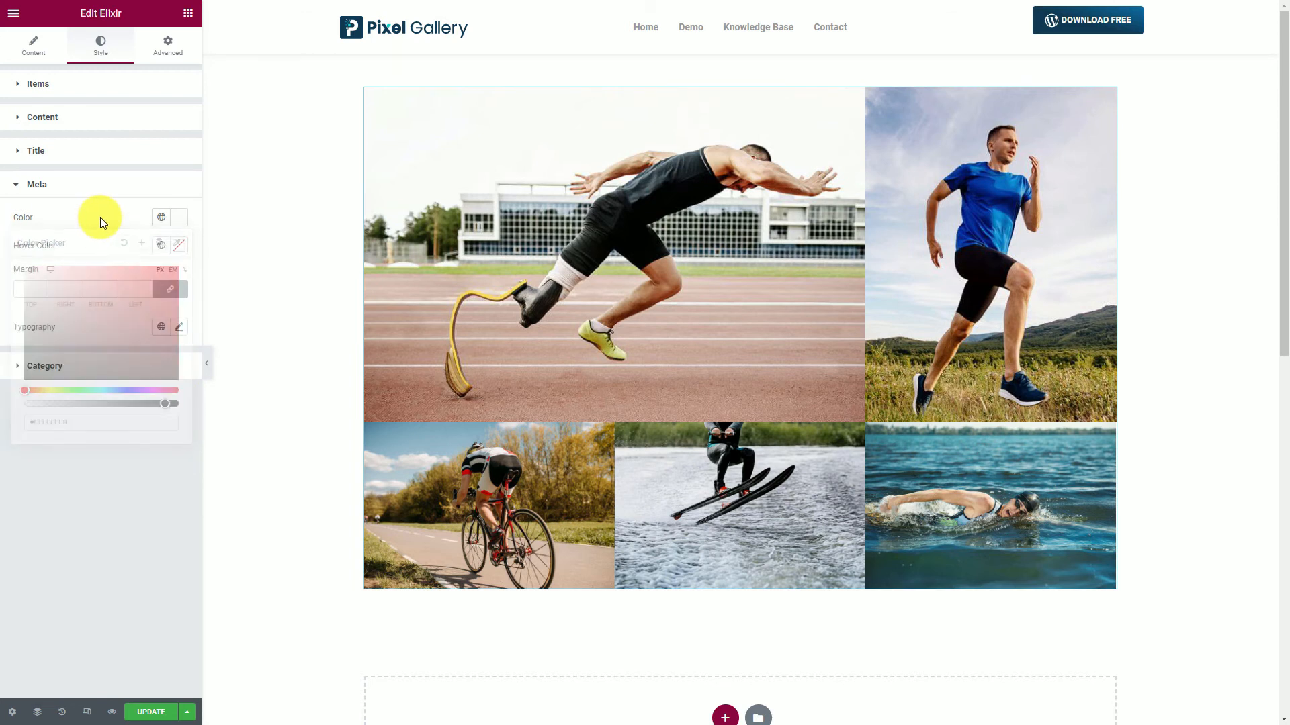
# Set the meta text's font family to Playfair Display and collapse the meta style settings
pyautogui.click(178, 328)
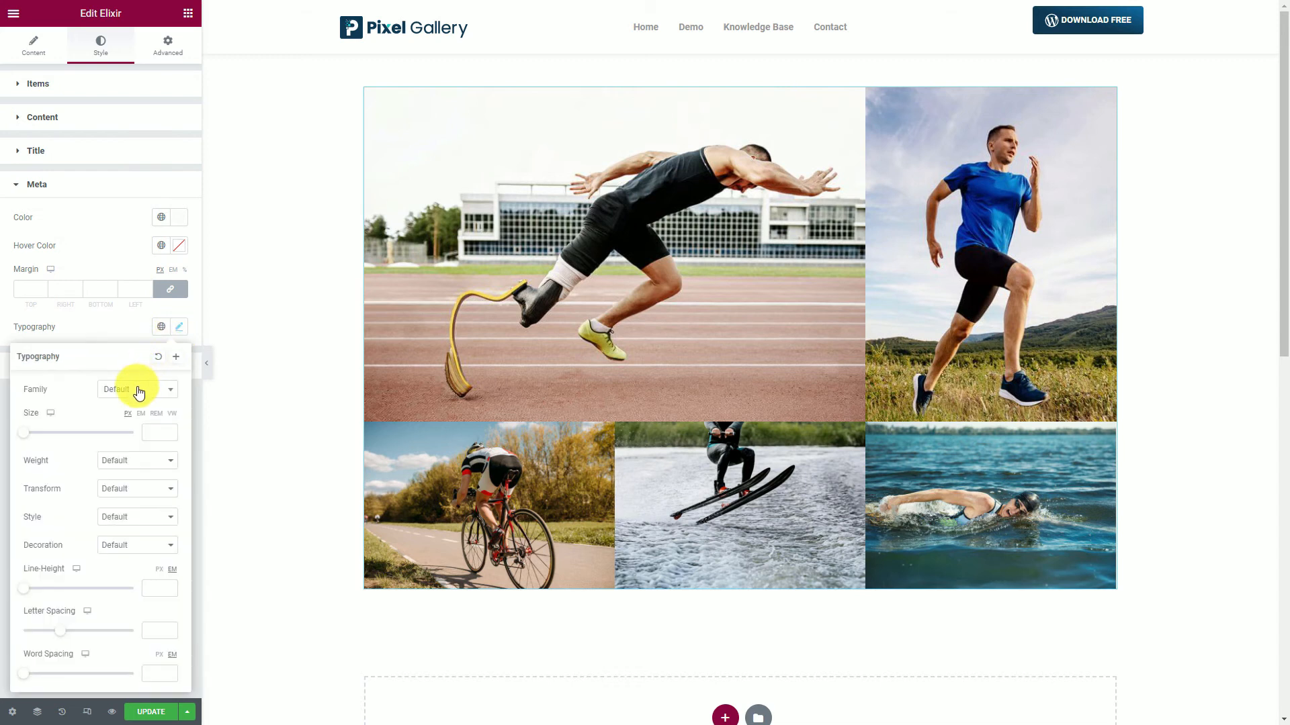
pyautogui.click(138, 391)
pyautogui.write('playfair')
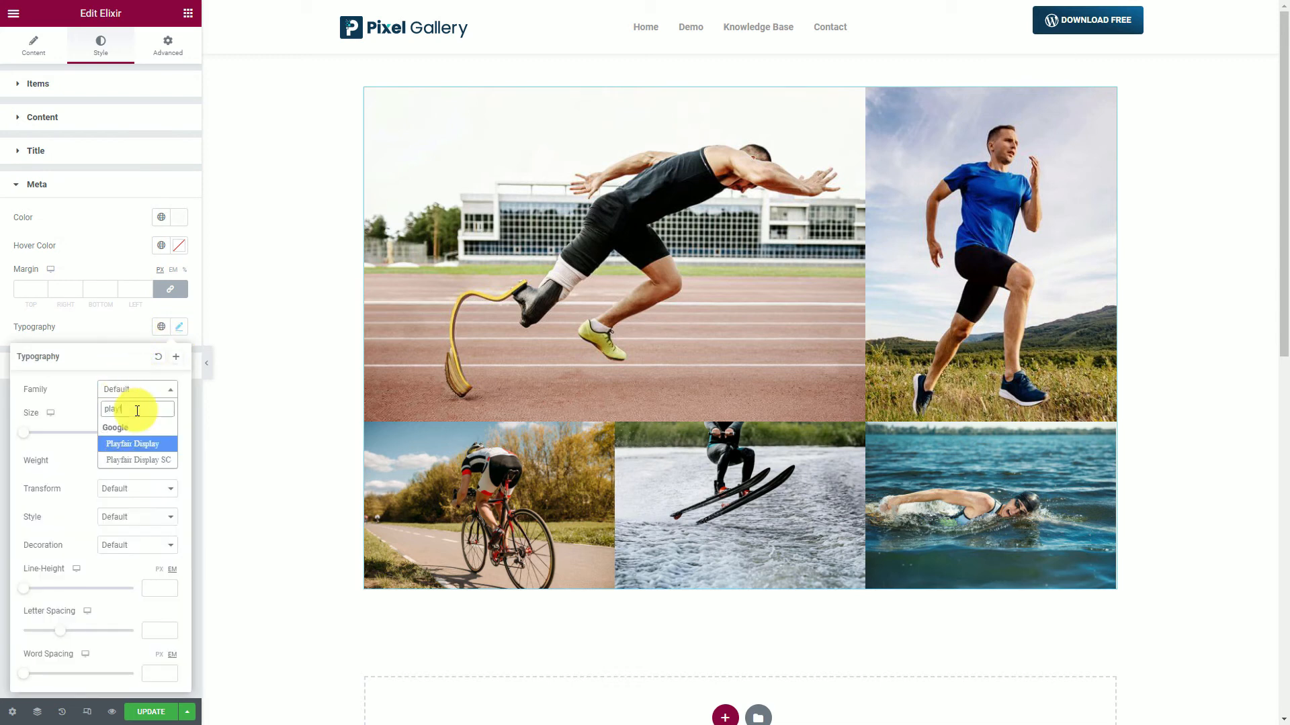
pyautogui.click(133, 435)
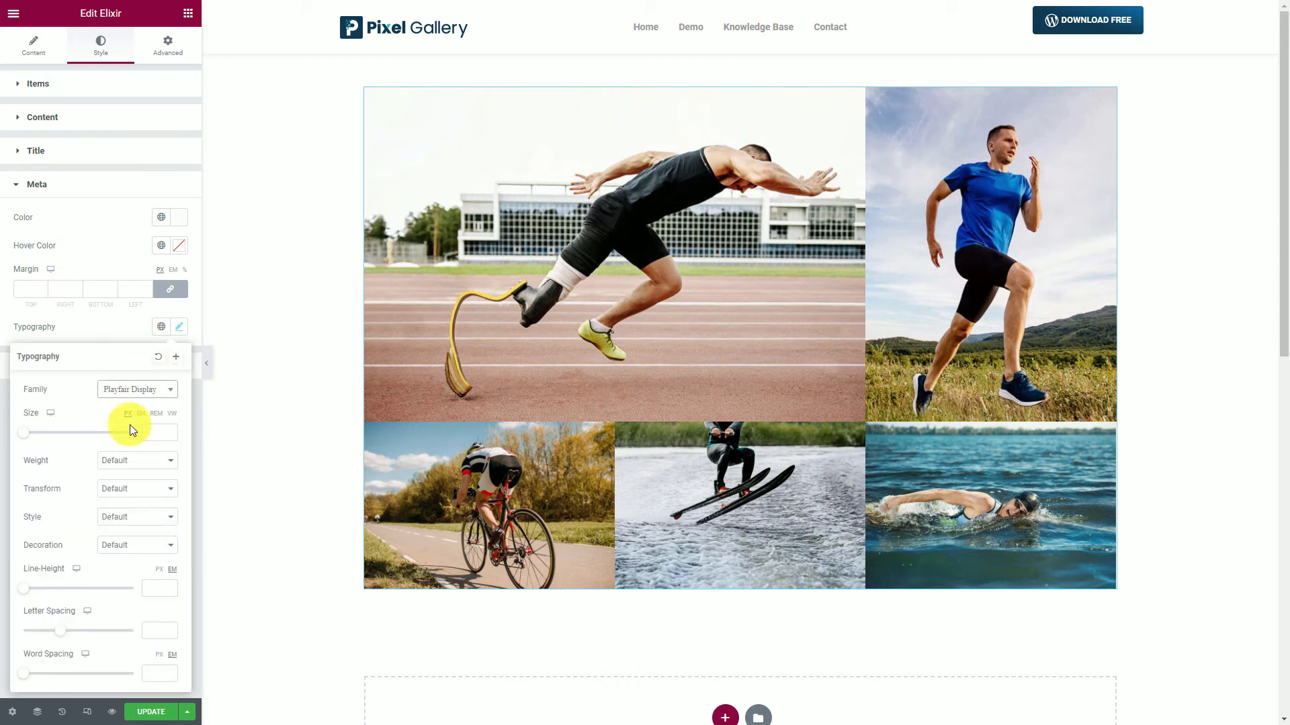
pyautogui.click(97, 188)
# Set the category text's font family to Playfair Display
pyautogui.click(96, 219)
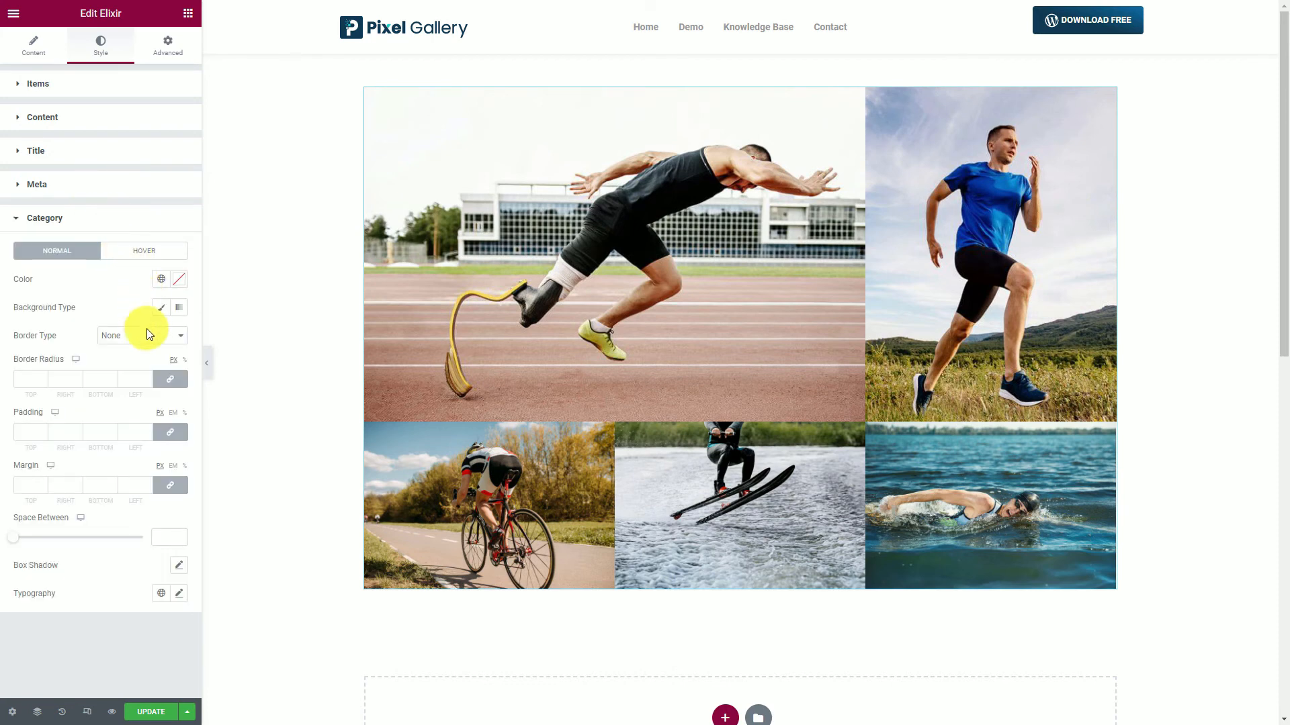
pyautogui.click(178, 593)
pyautogui.scroll(-4, 141, 537)
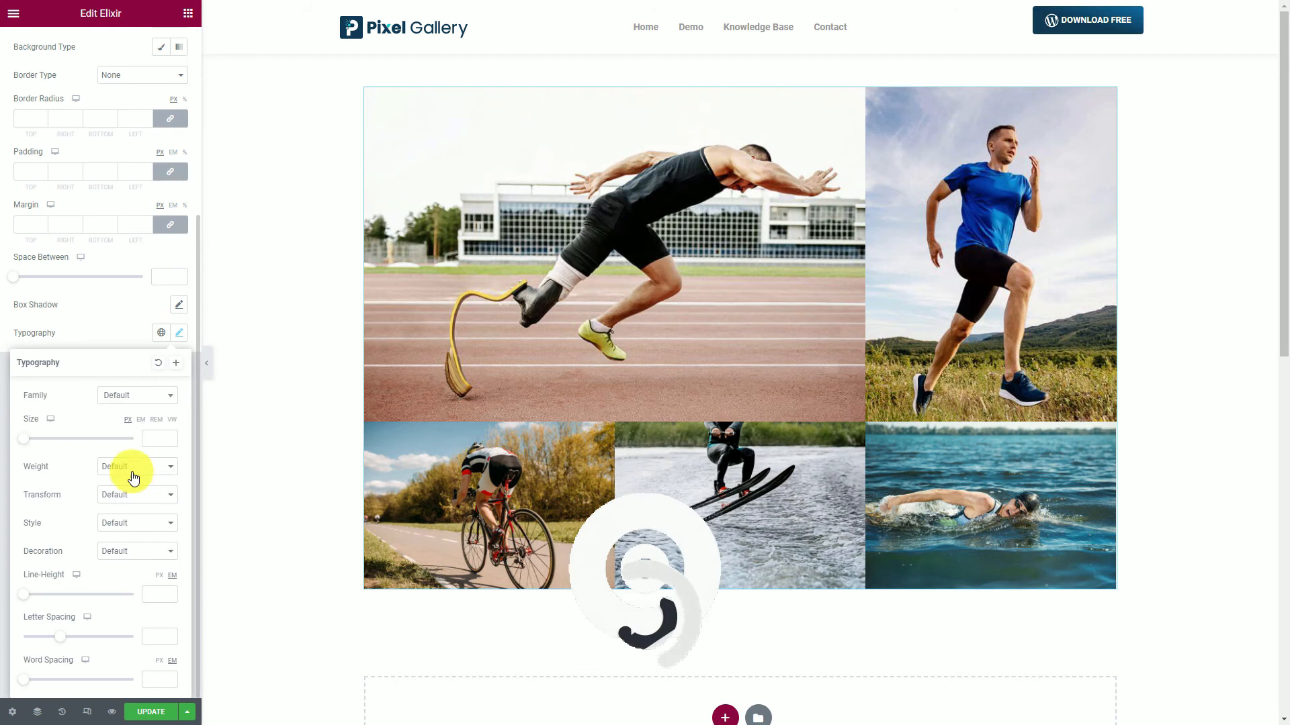
pyautogui.click(134, 396)
pyautogui.write('playfa')
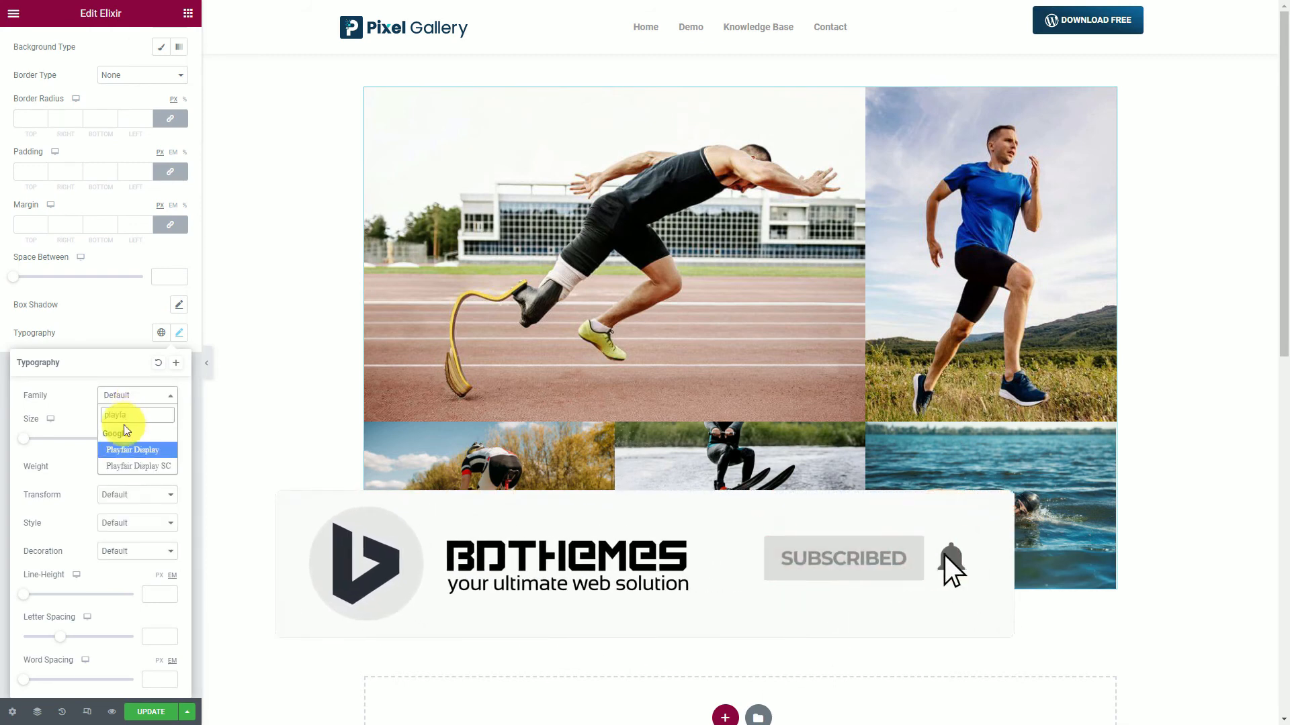
pyautogui.click(119, 450)
pyautogui.scroll(4, 115, 437)
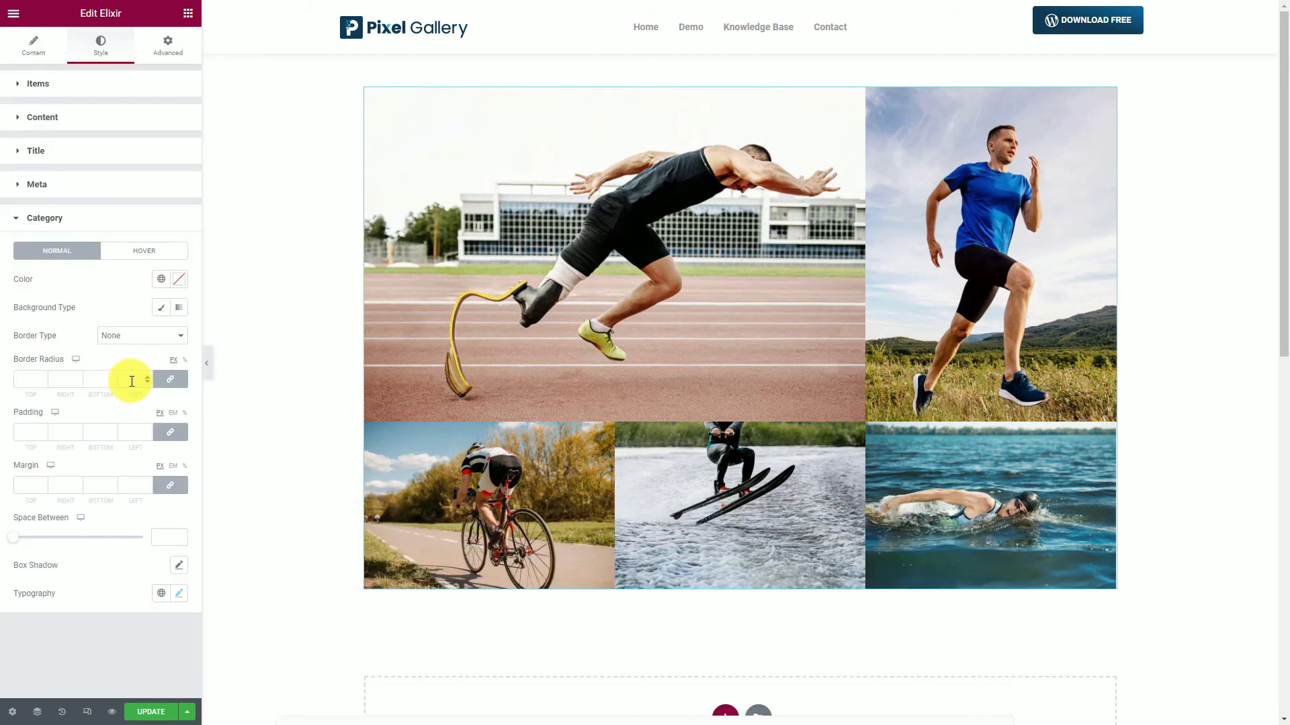
# Set the normal-state category text color to a slightly transparent white and collapse the category style settings
pyautogui.click(179, 281)
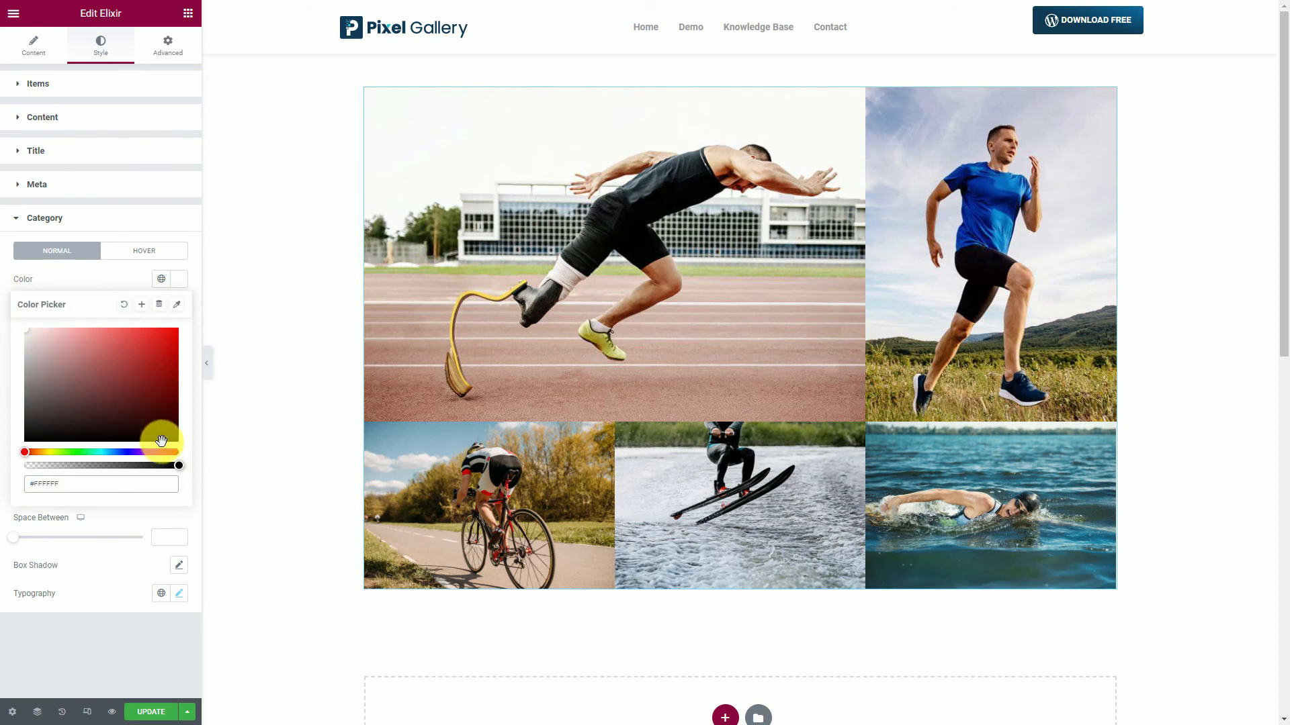
pyautogui.moveTo(182, 471); pyautogui.dragTo(163, 468)
pyautogui.click(5, 368)
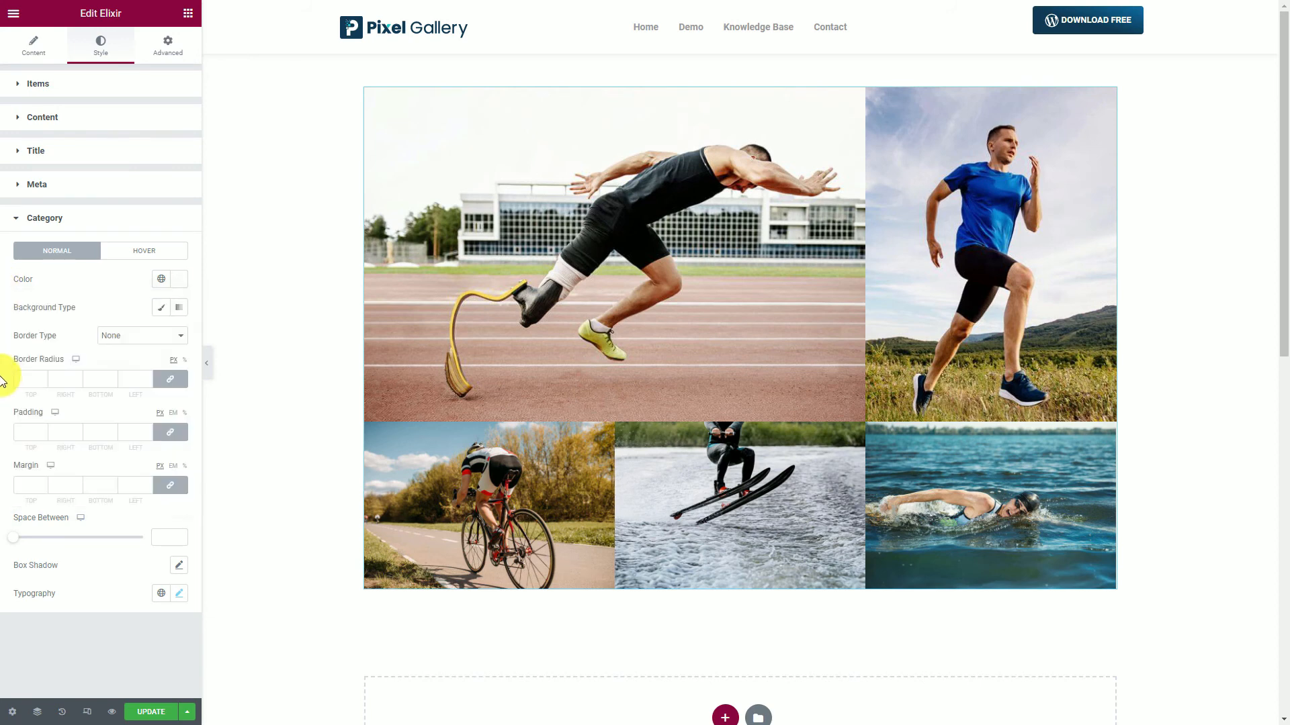
pyautogui.click(23, 222)
# Set the grid height of the "Cyclist Rides" gallery item to 500
pyautogui.click(26, 47)
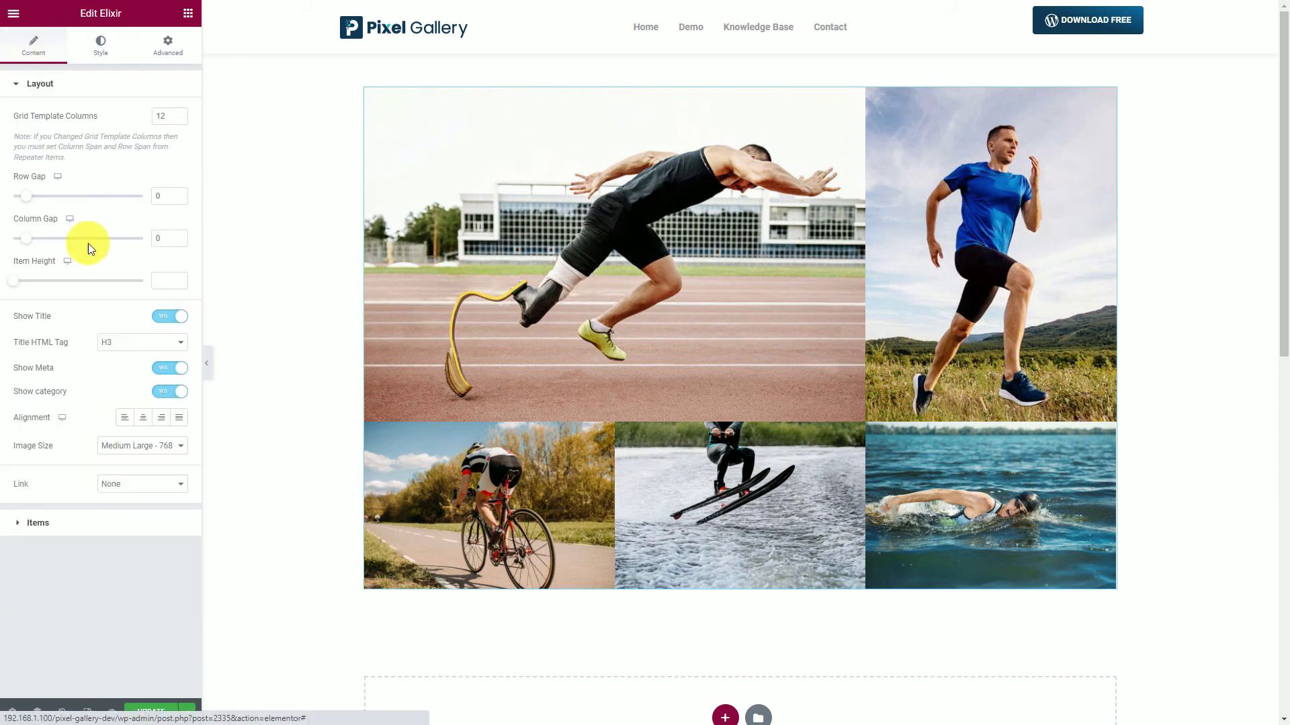
pyautogui.click(63, 536)
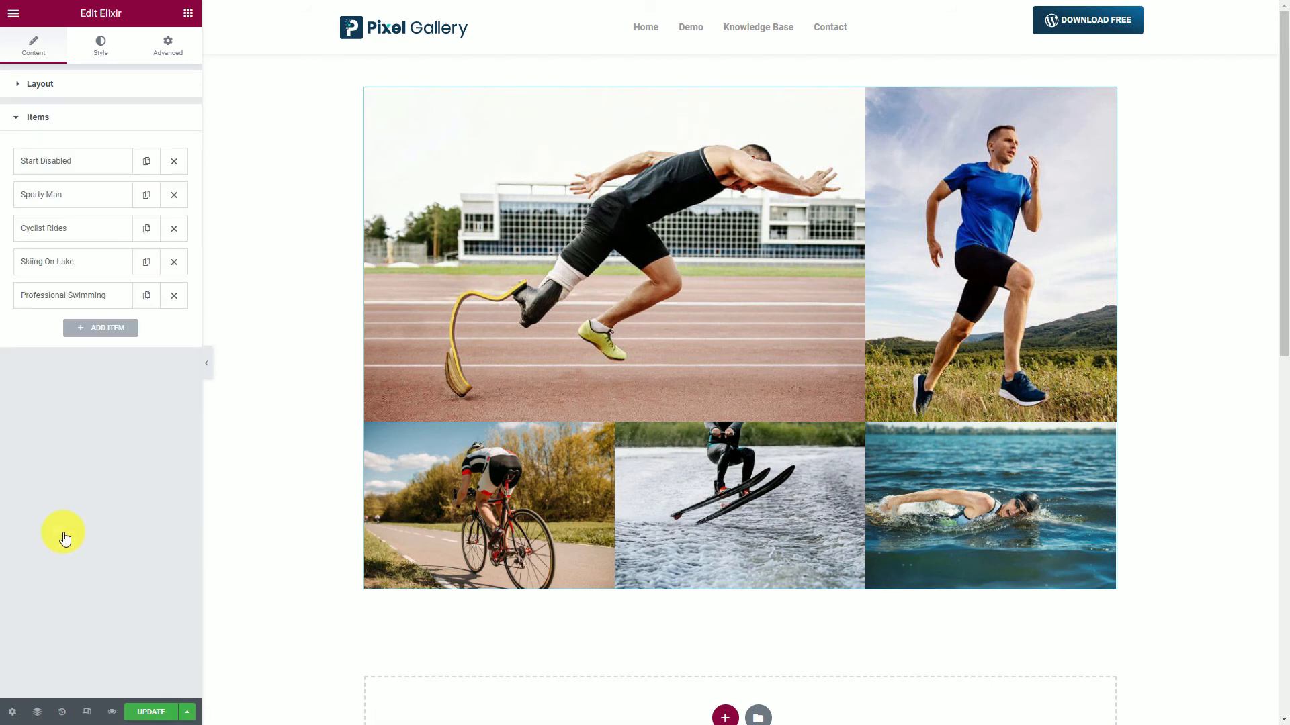
pyautogui.click(86, 229)
pyautogui.click(139, 262)
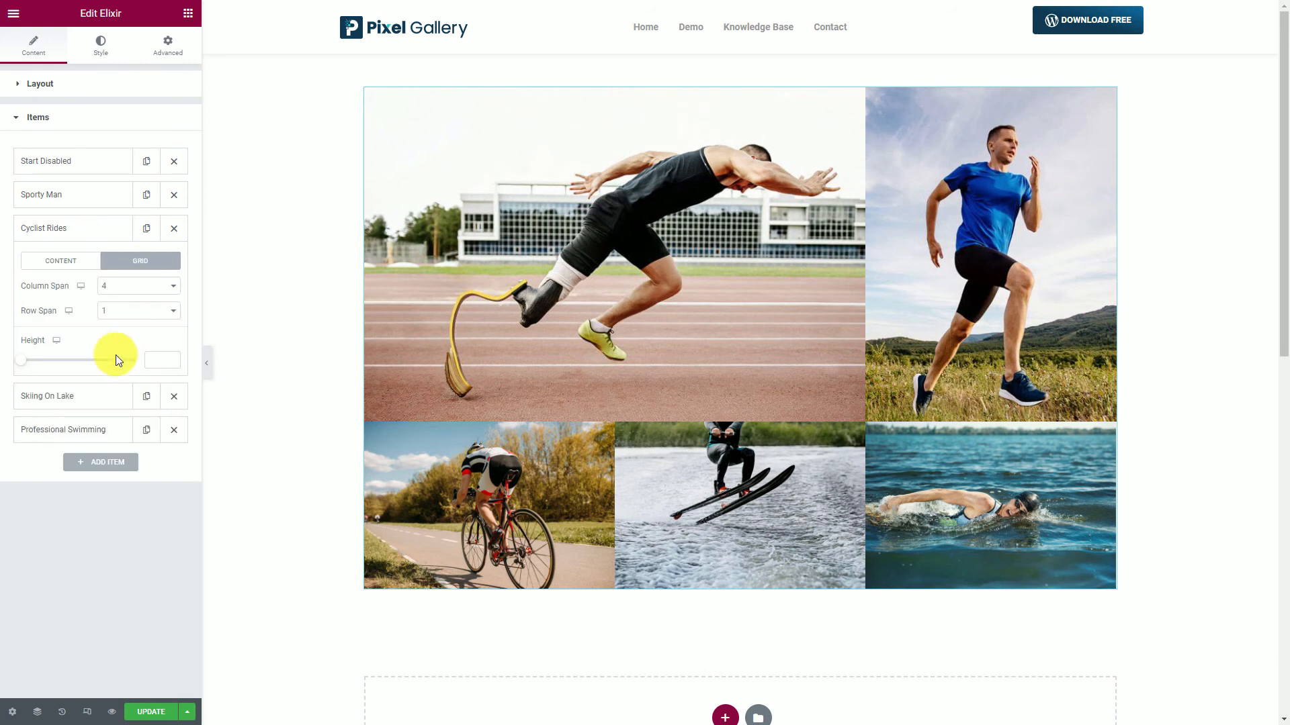
pyautogui.moveTo(21, 363); pyautogui.dragTo(90, 368)
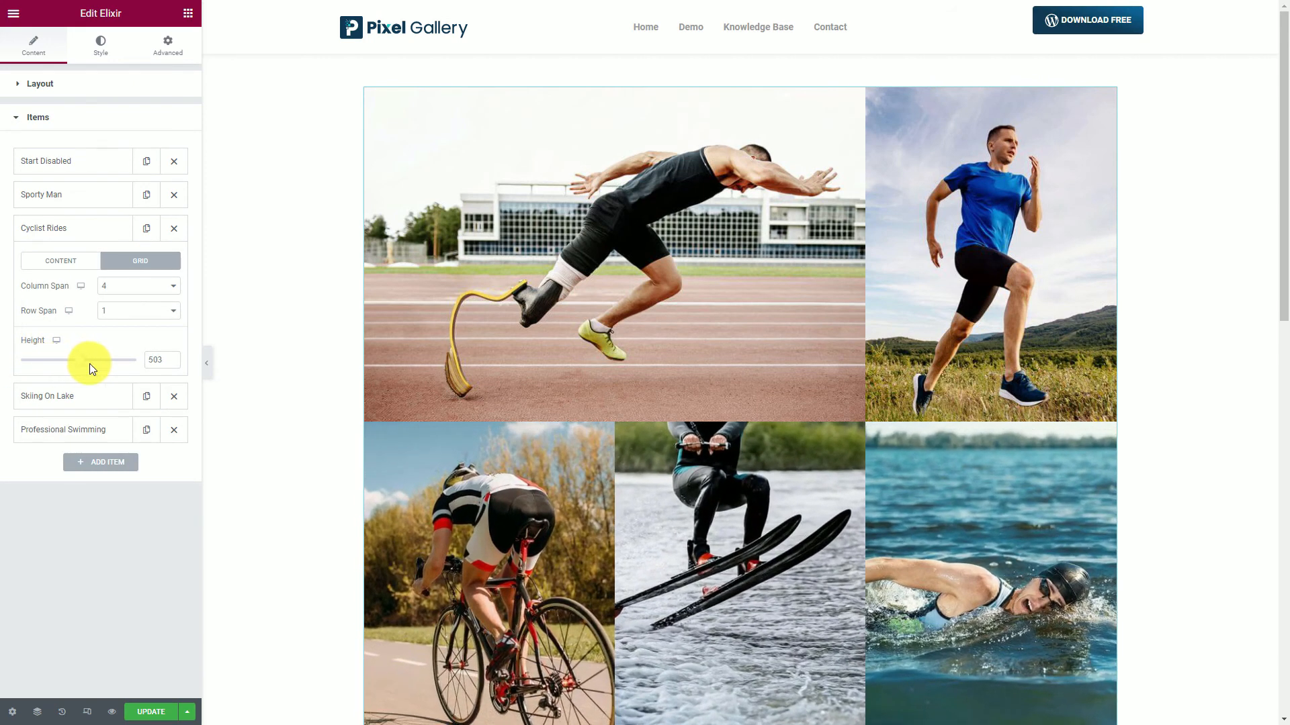
pyautogui.click(172, 364)
pyautogui.click(172, 364)
pyautogui.click(172, 364)
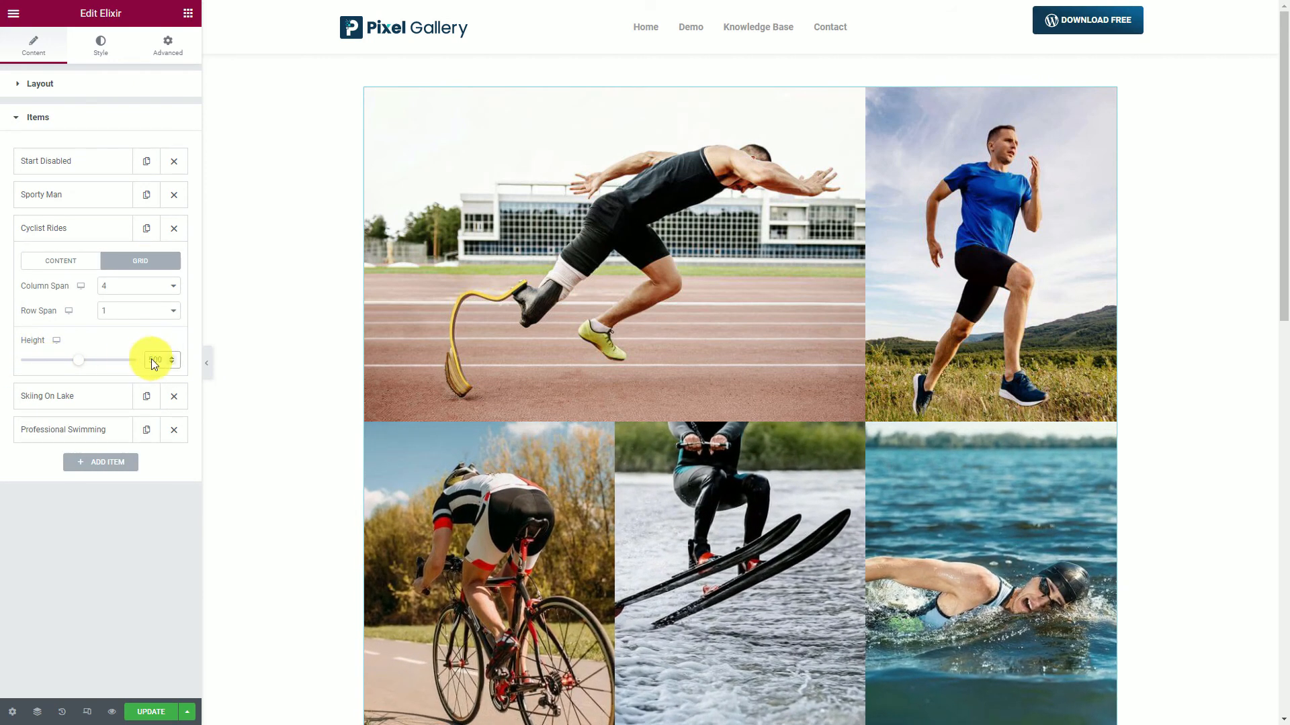
# Set the grid height of the "Skiing On Lake" gallery item to 500
pyautogui.click(92, 396)
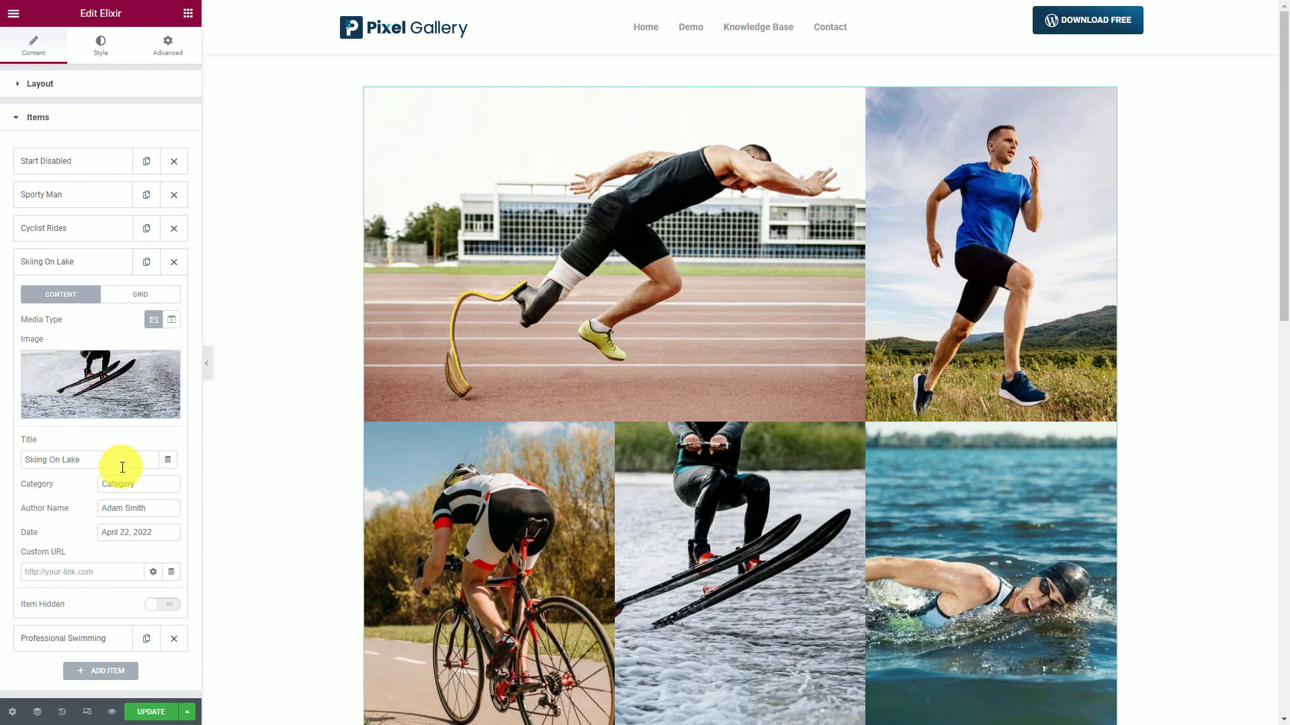
pyautogui.click(141, 294)
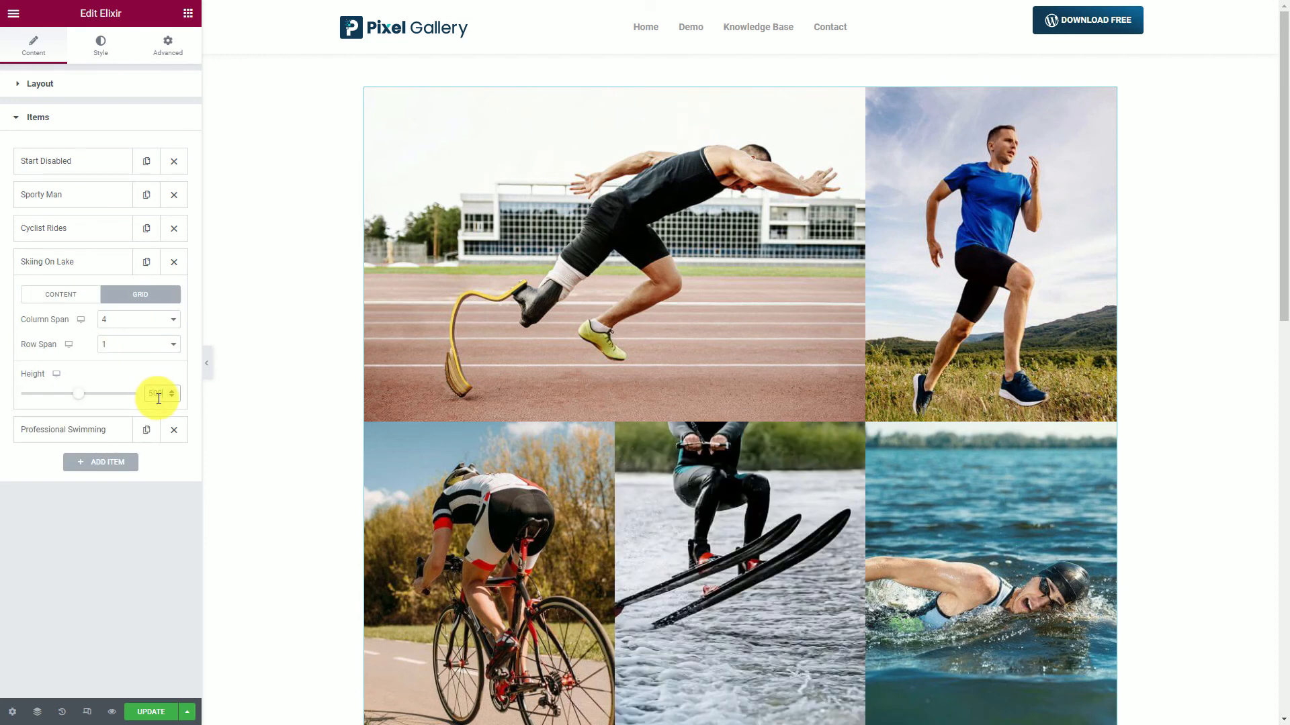
# Set the grid height of the "Professional Swimming" gallery item to 500
pyautogui.click(115, 429)
pyautogui.click(140, 328)
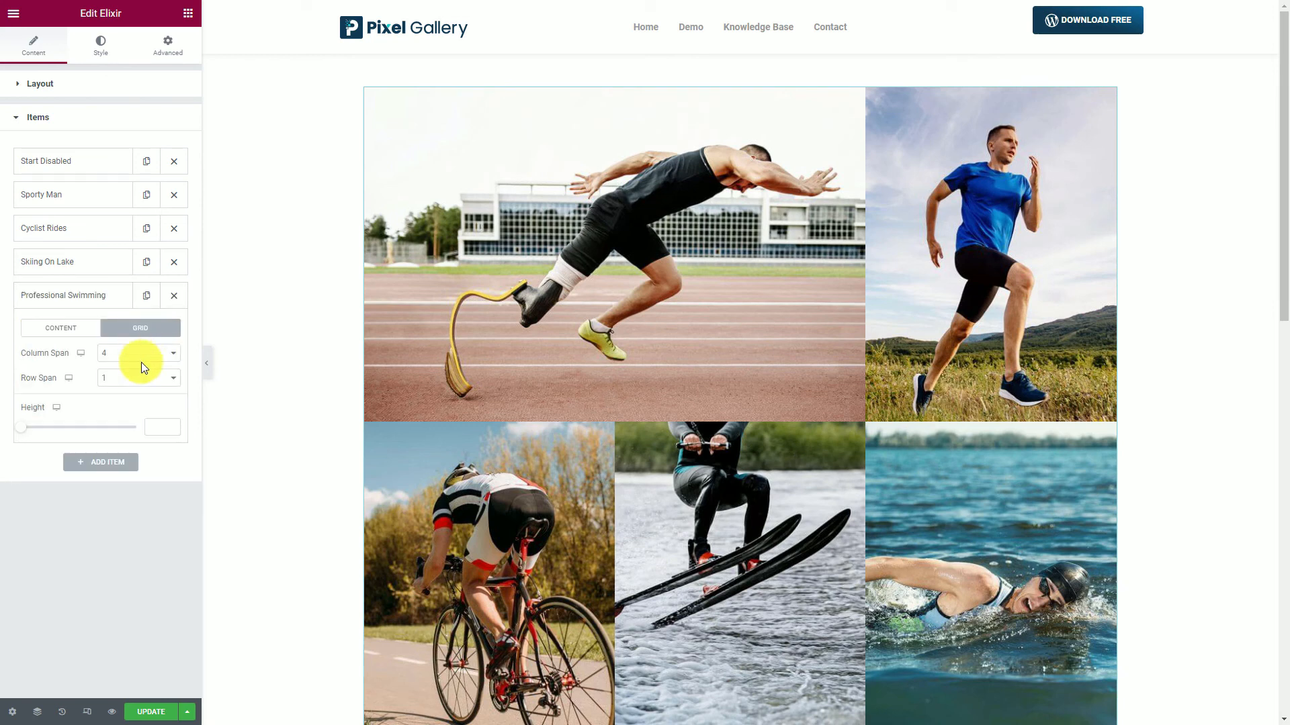
pyautogui.write('500')
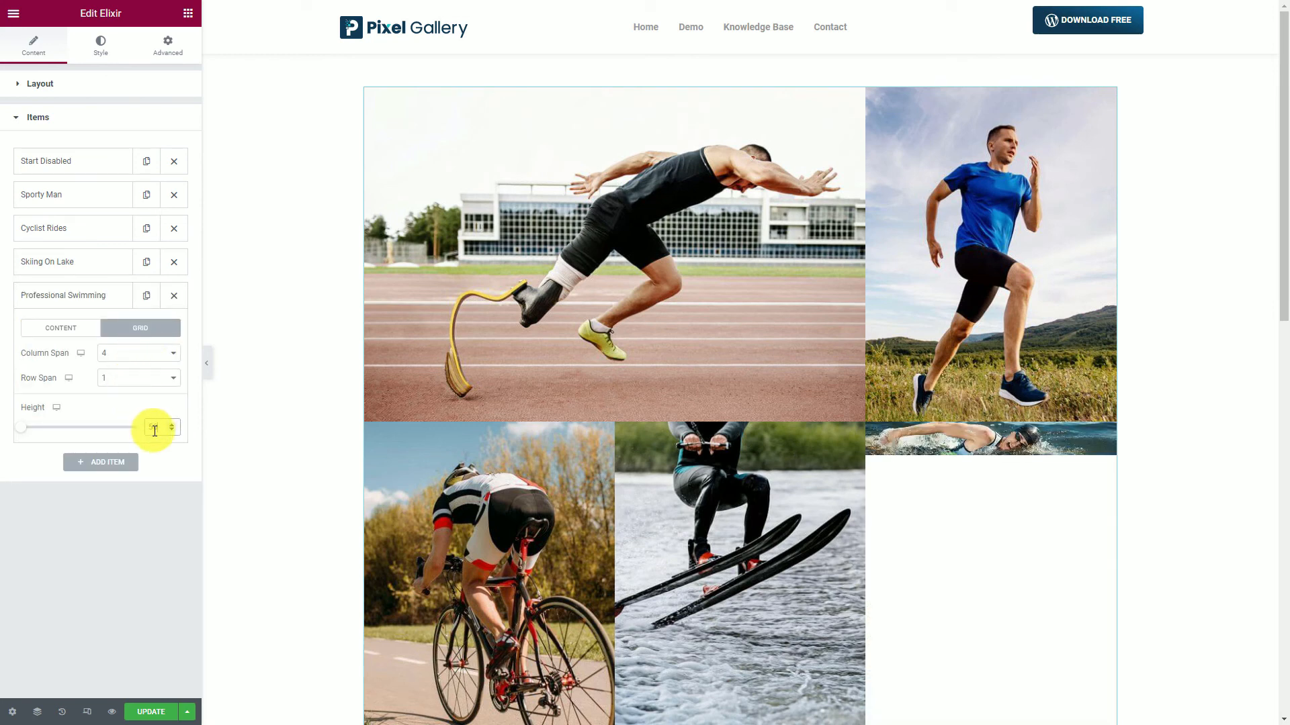
# Hide the editor panel and preview the finished gallery, checking the overlay and text effects on each image
pyautogui.click(208, 372)
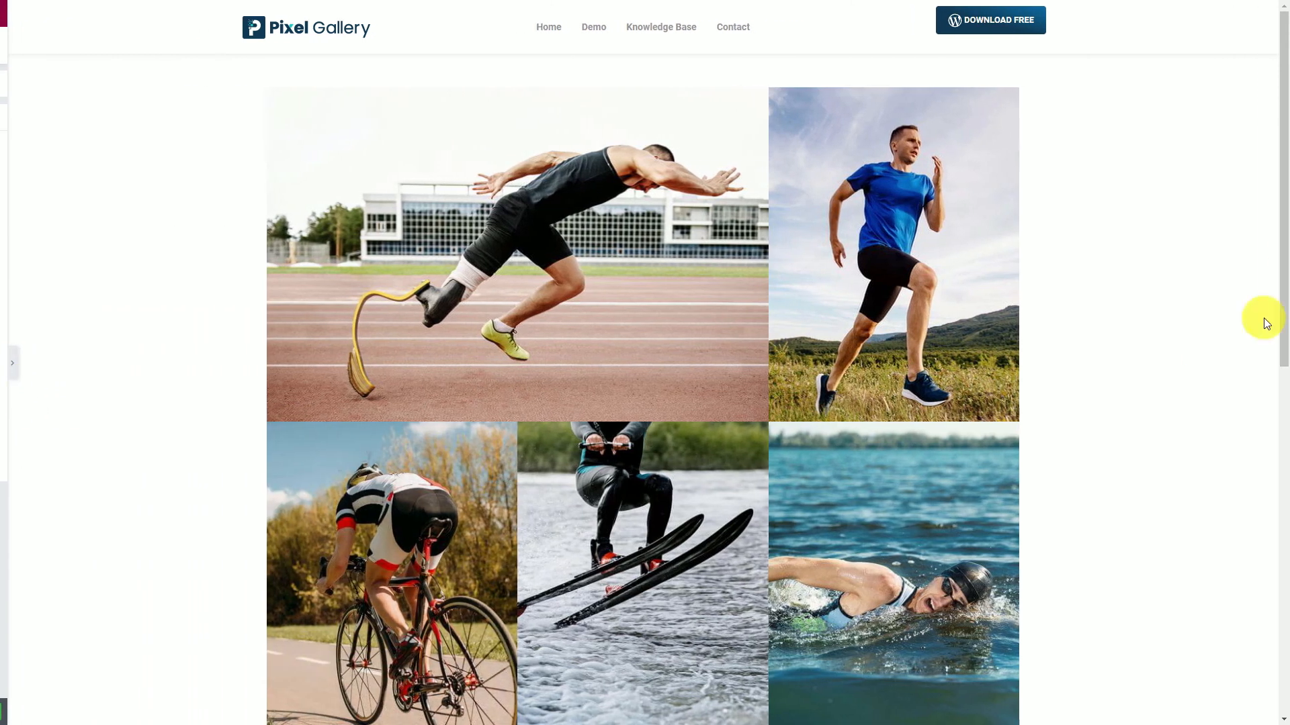
pyautogui.scroll(-1, 1276, 236)
pyautogui.moveTo(1283, 248); pyautogui.dragTo(1287, 268)
pyautogui.moveTo(457, 229)
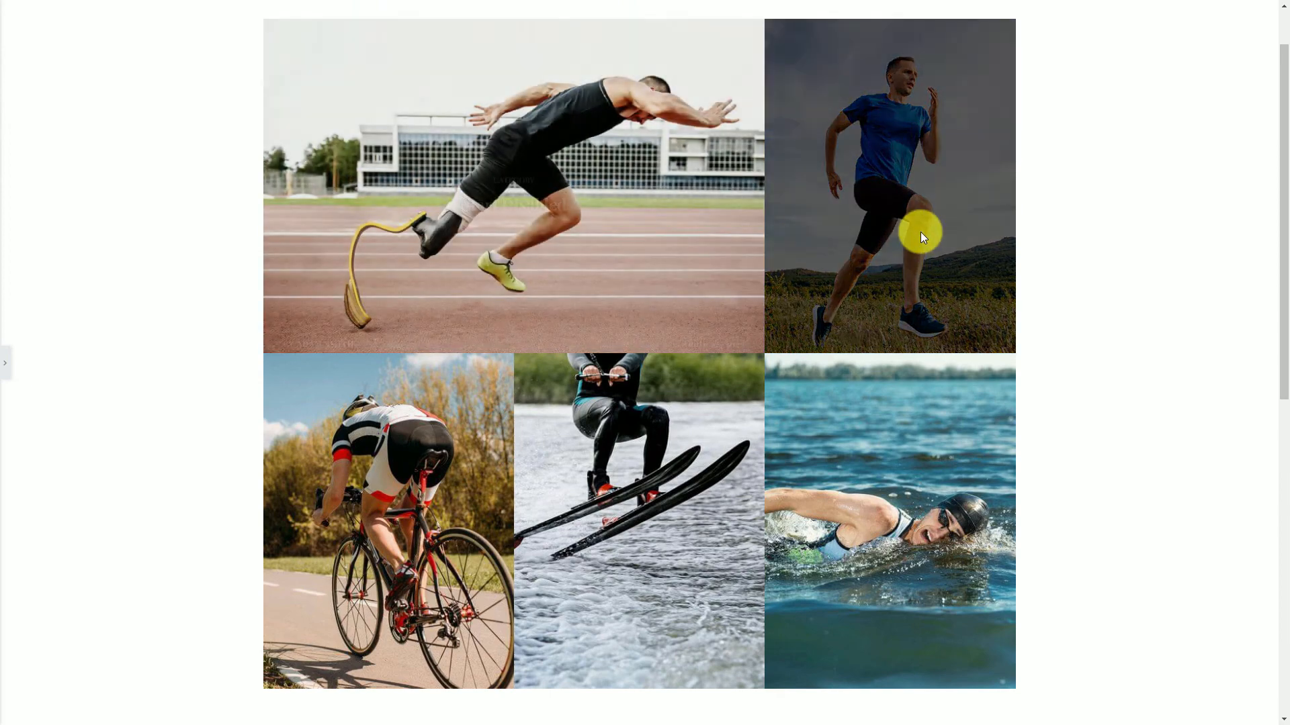
pyautogui.moveTo(395, 529)
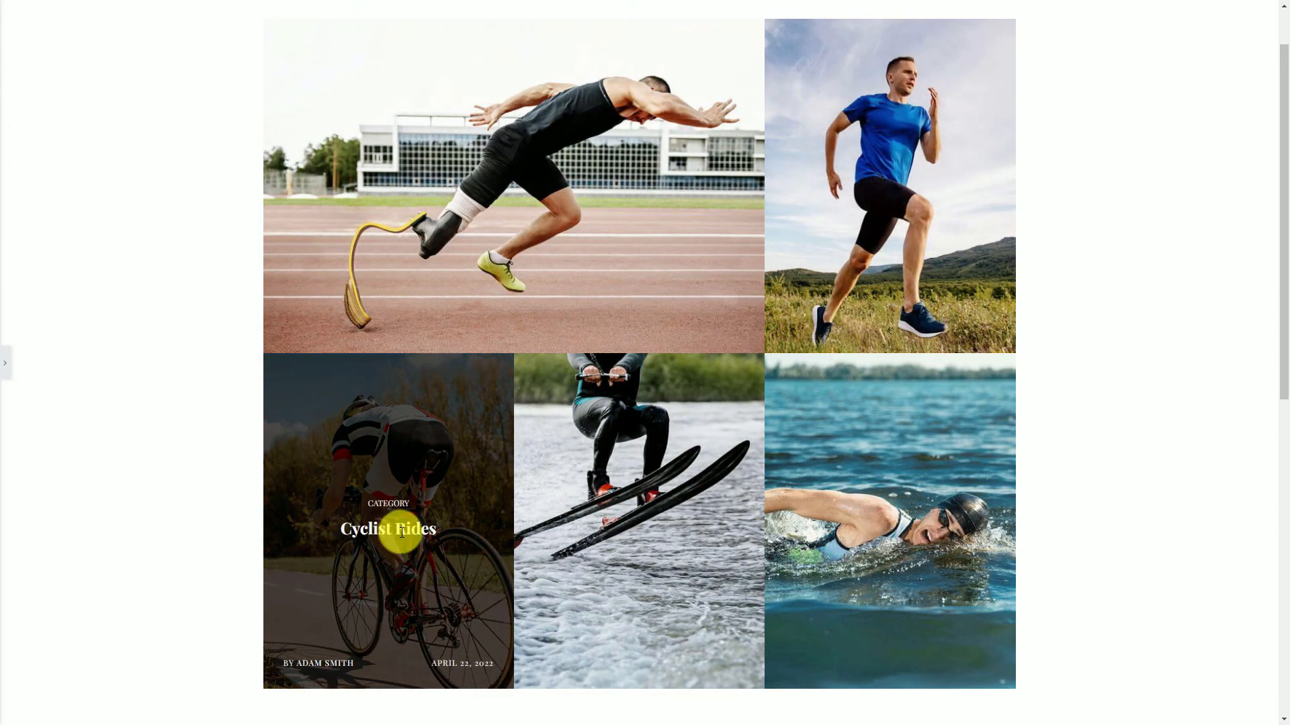
pyautogui.moveTo(603, 525)
pyautogui.moveTo(904, 528)
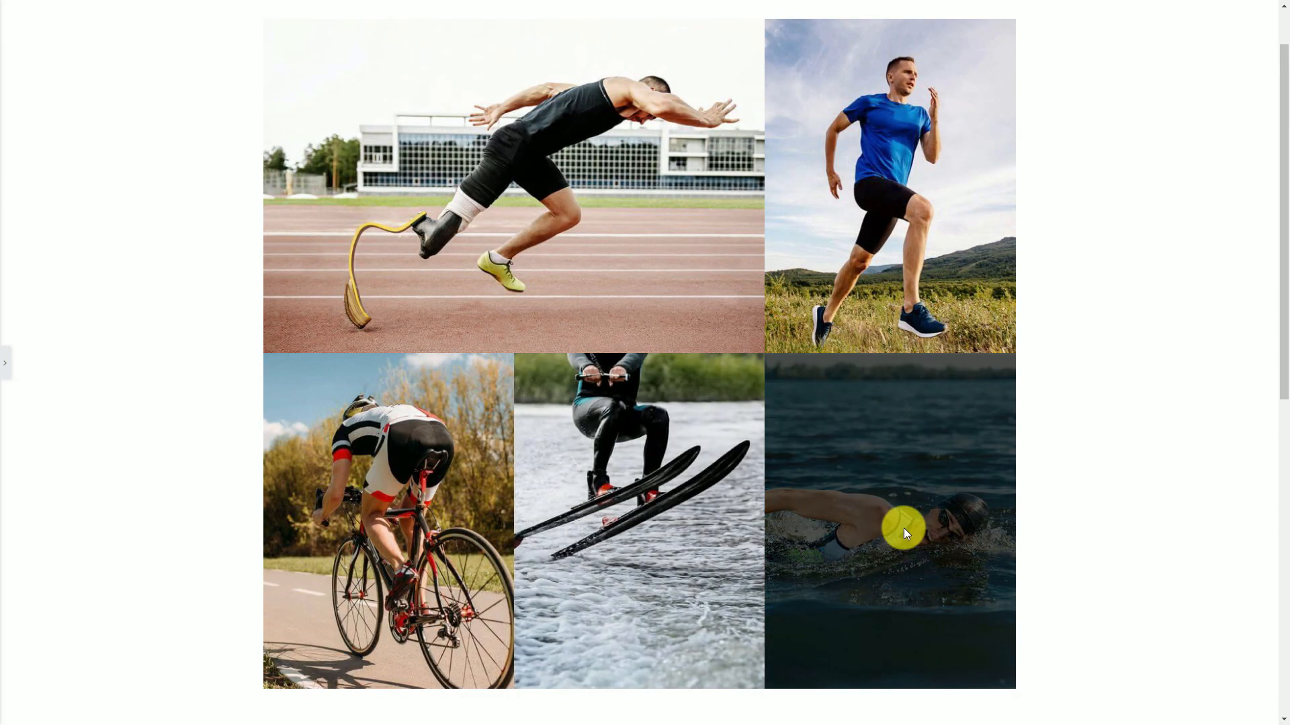